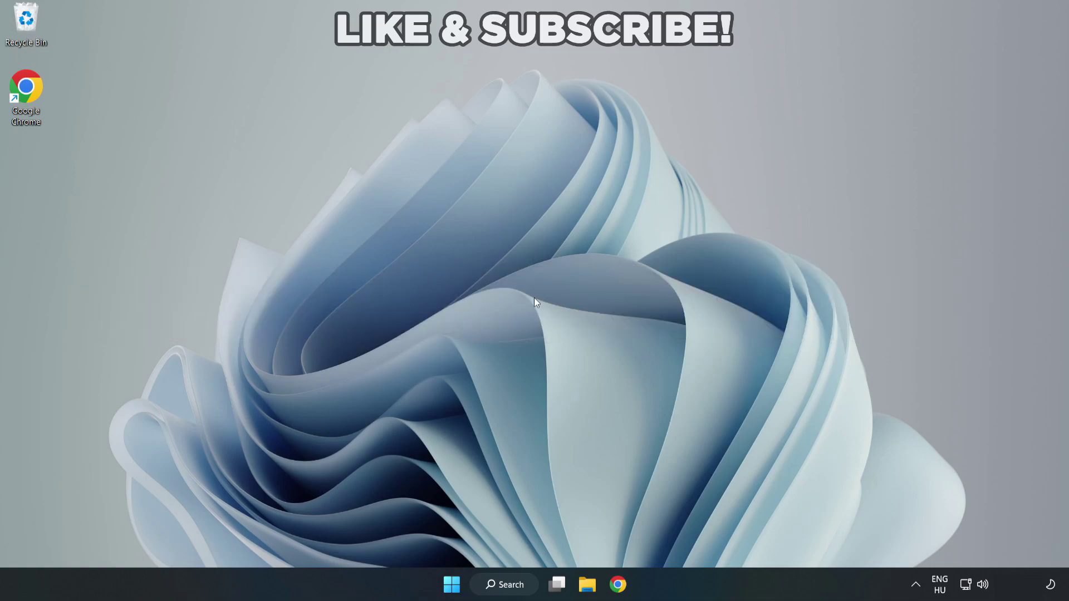
Search Windows for 'device manager'.
{"action": "left_click", "coordinate": [520, 589]}
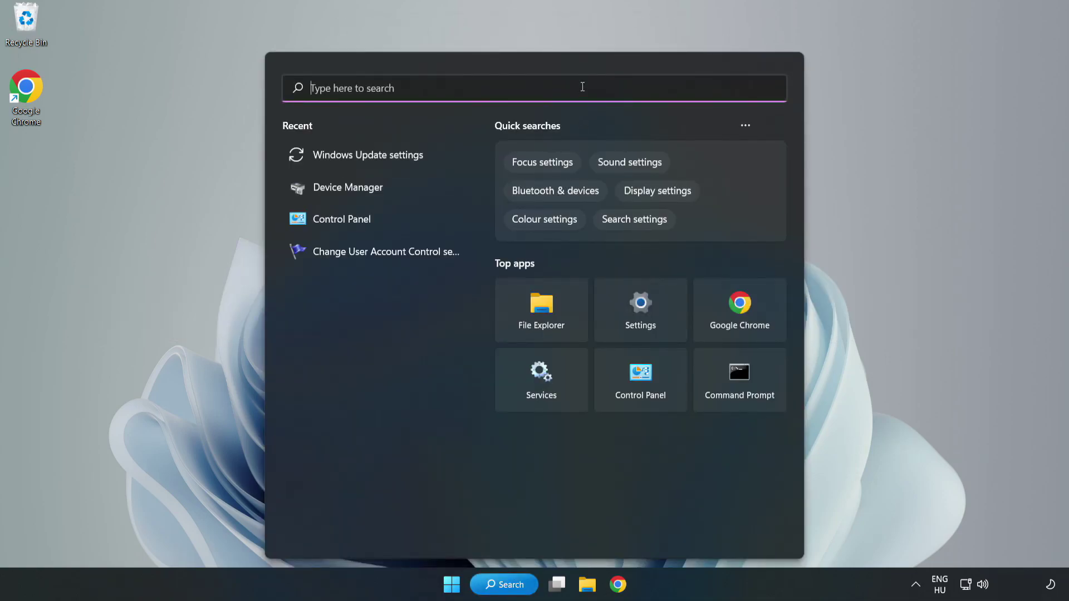
{"action": "type", "text": "devic"}
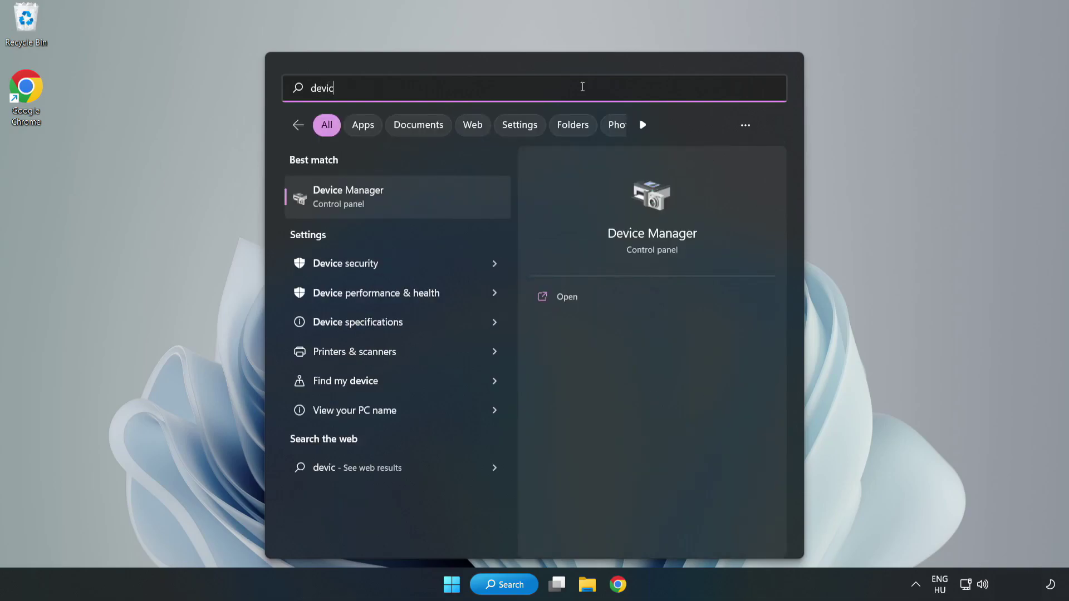
{"action": "type", "text": "e manager"}
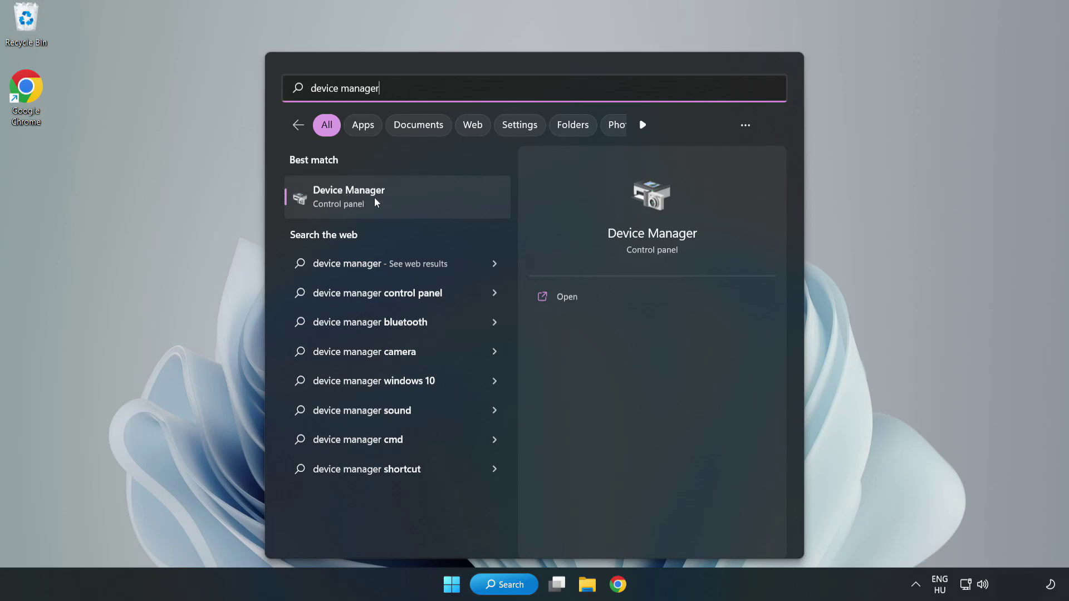
Launch Device Manager, expand Display adapters and bring up the VMware SVGA 3D adapter's actions.
{"action": "left_click", "coordinate": [398, 204]}
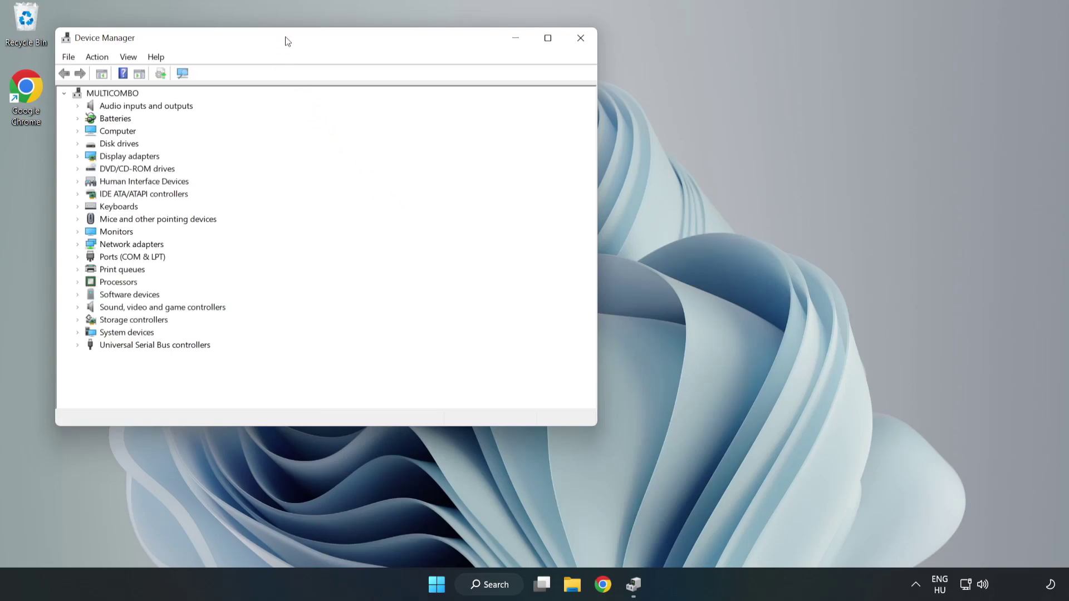
{"action": "left_click_drag", "start_coordinate": [287, 41], "coordinate": [478, 97]}
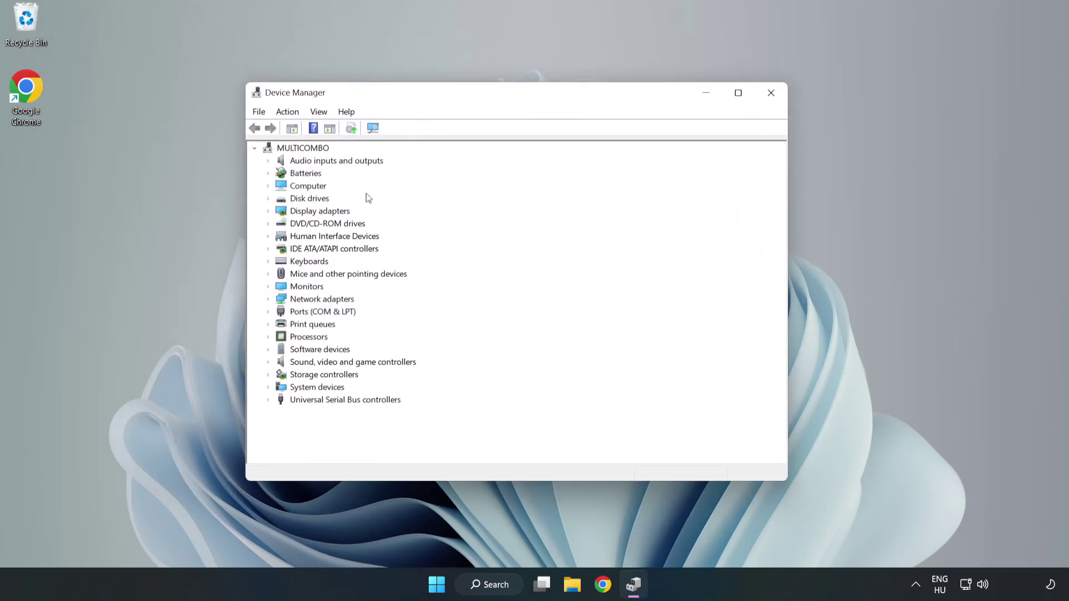
{"action": "left_click", "coordinate": [288, 212]}
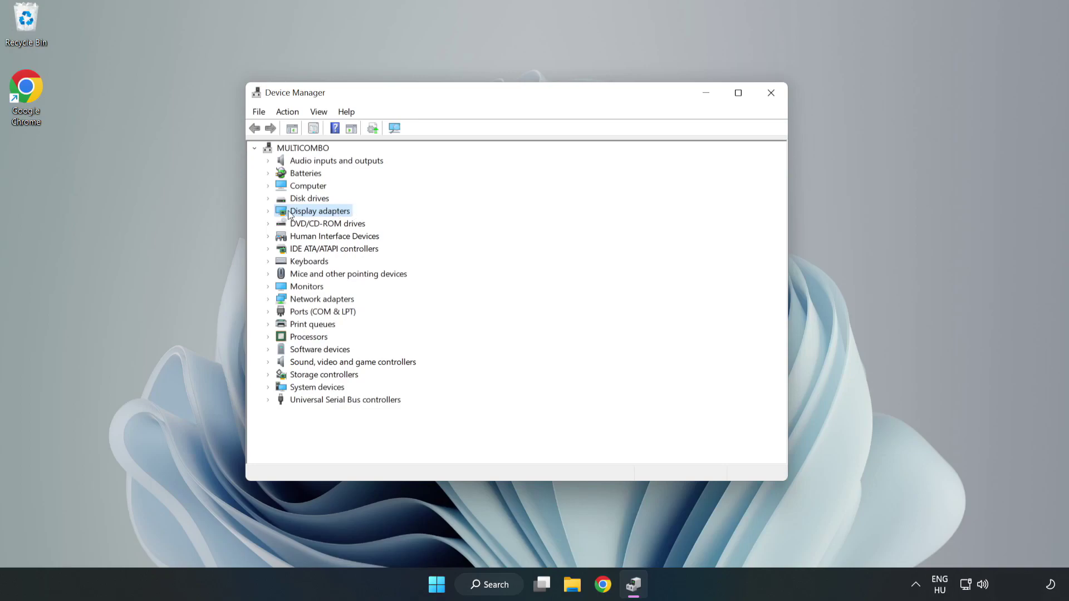
{"action": "left_click", "coordinate": [268, 212]}
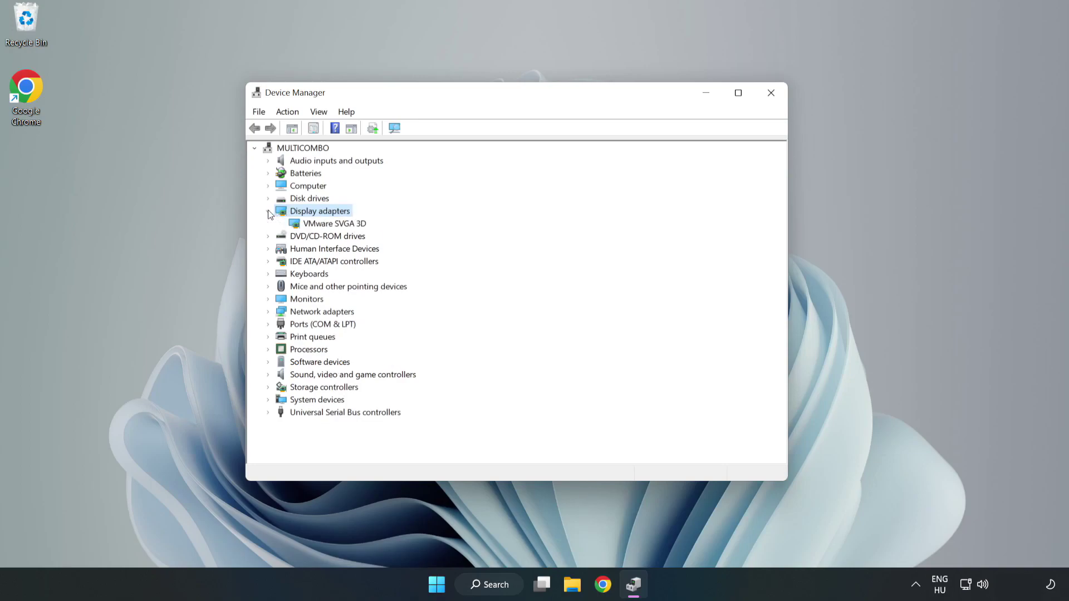
{"action": "left_click", "coordinate": [339, 224]}
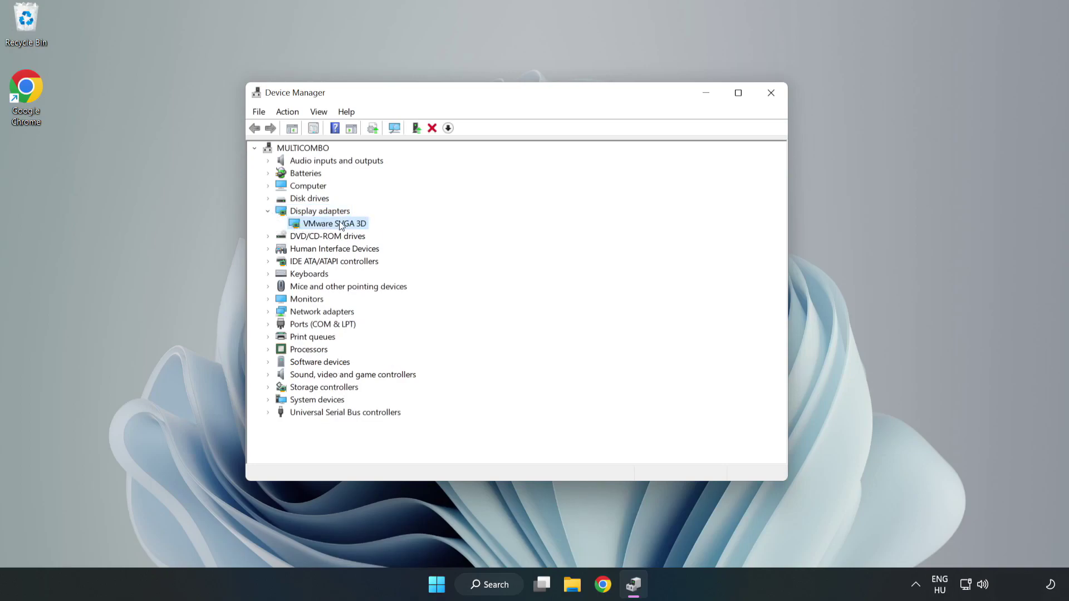
{"action": "right_click", "coordinate": [333, 228]}
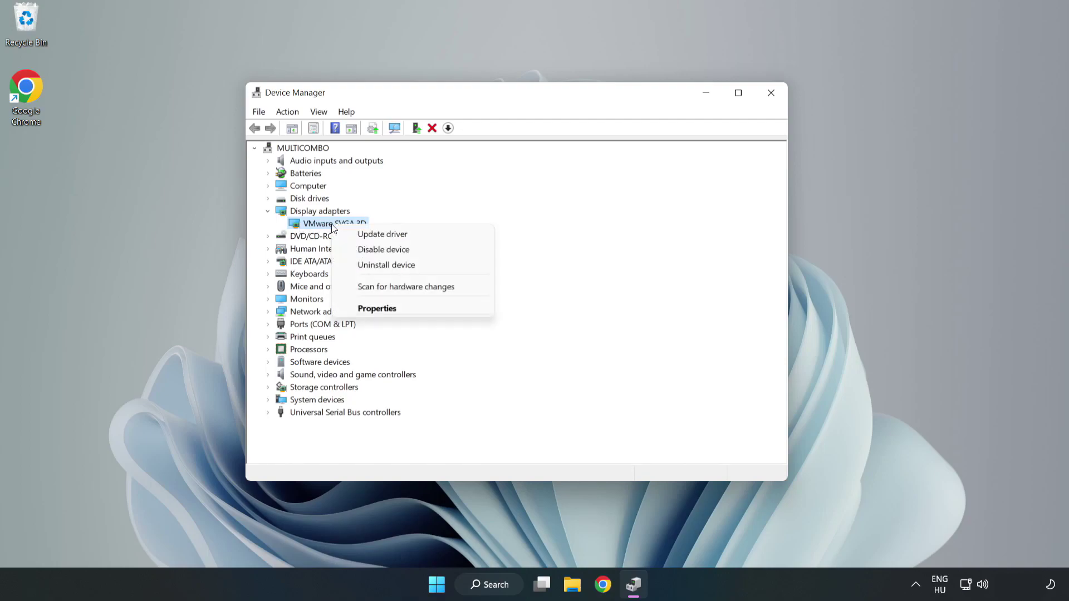
Auto-search for a VMware SVGA 3D driver, confirm the best one is installed, and close the wizard.
{"action": "left_click", "coordinate": [415, 238]}
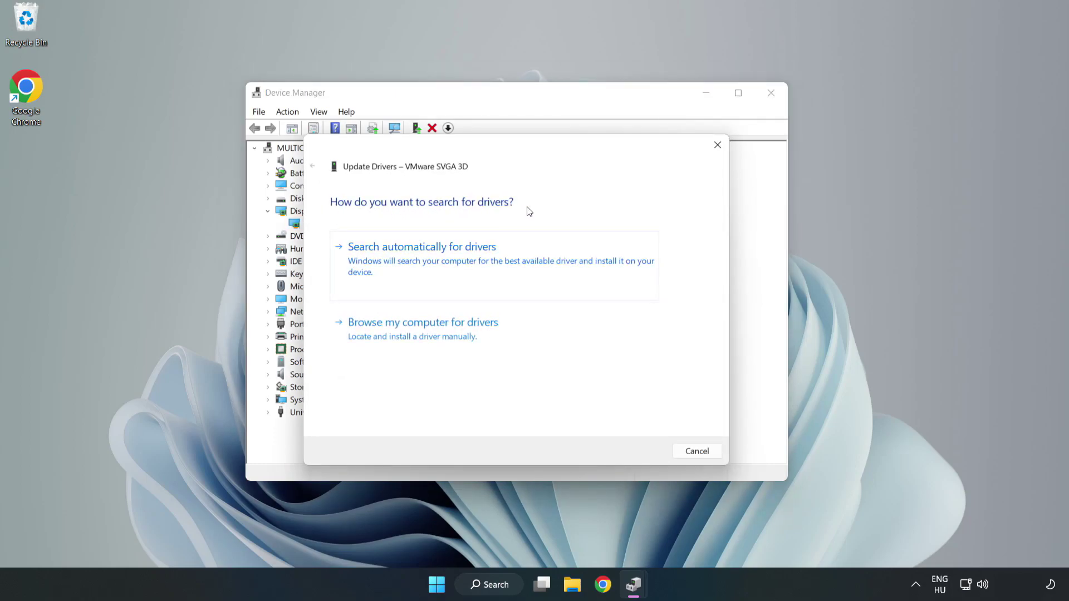
{"action": "left_click", "coordinate": [425, 261]}
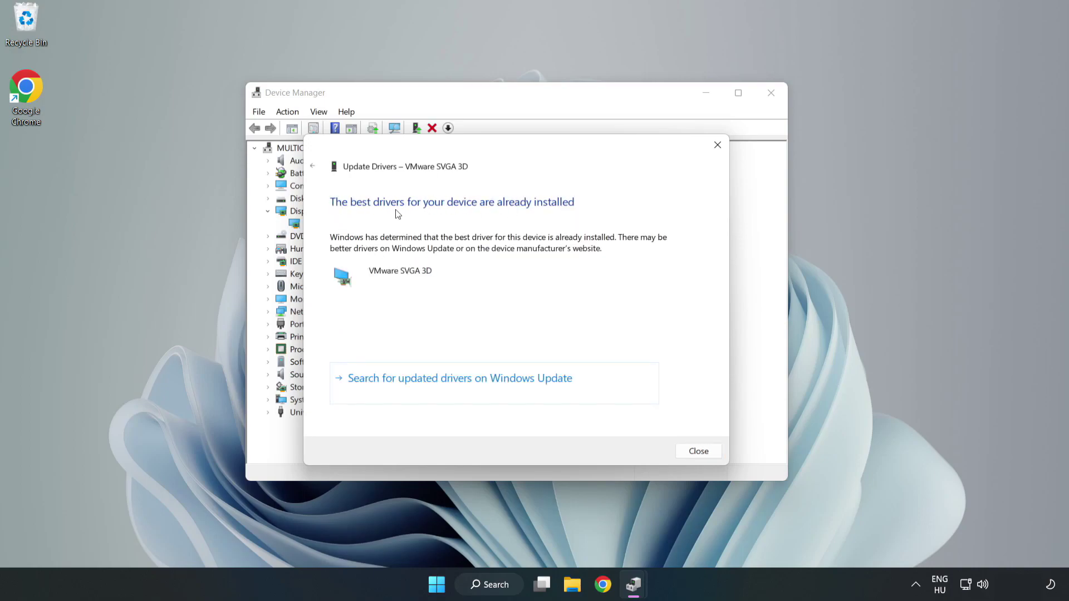
{"action": "left_click", "coordinate": [699, 451]}
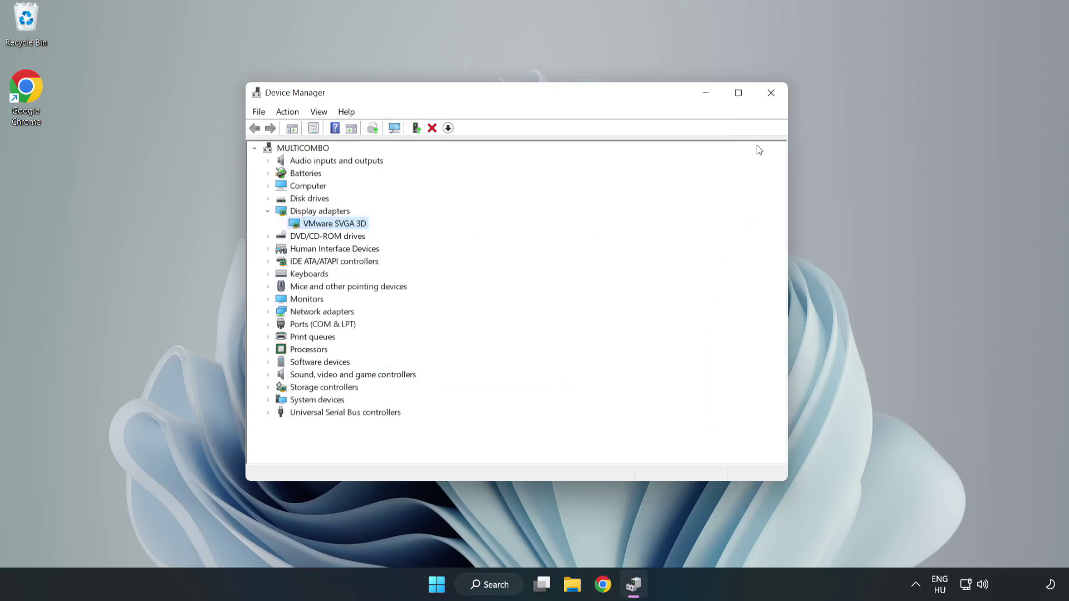
Close Device Manager and open Windows Update settings by searching 'updates'.
{"action": "left_click", "coordinate": [771, 93]}
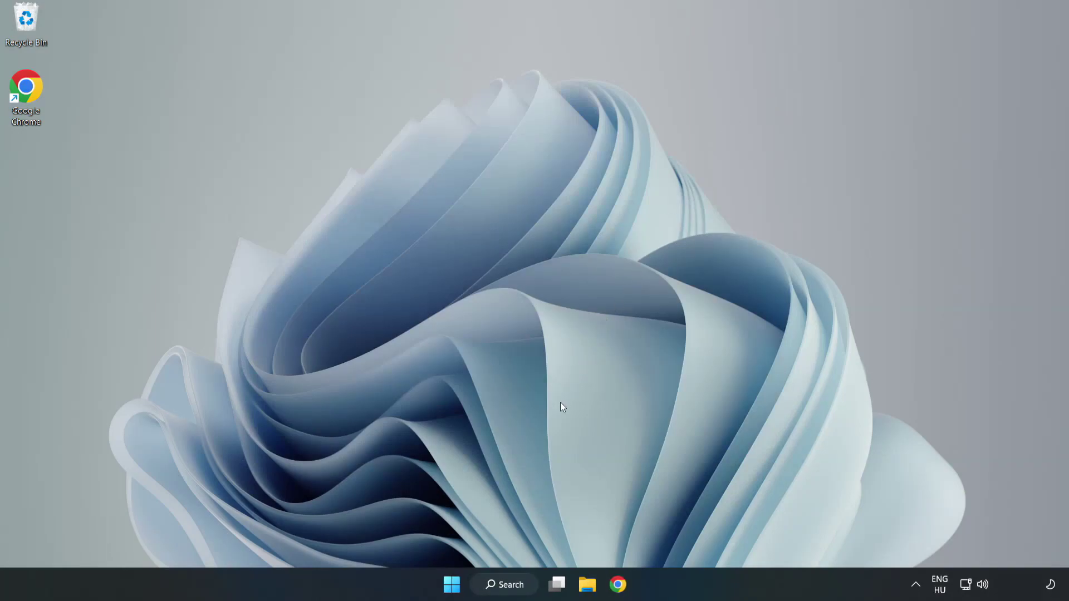
{"action": "left_click", "coordinate": [511, 585]}
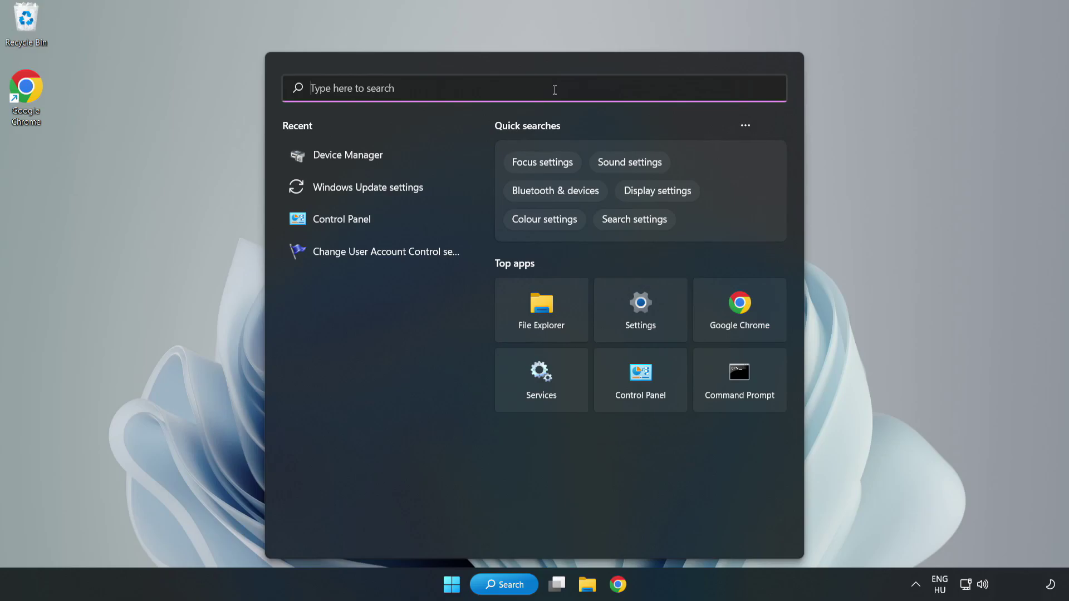
{"action": "type", "text": "updates"}
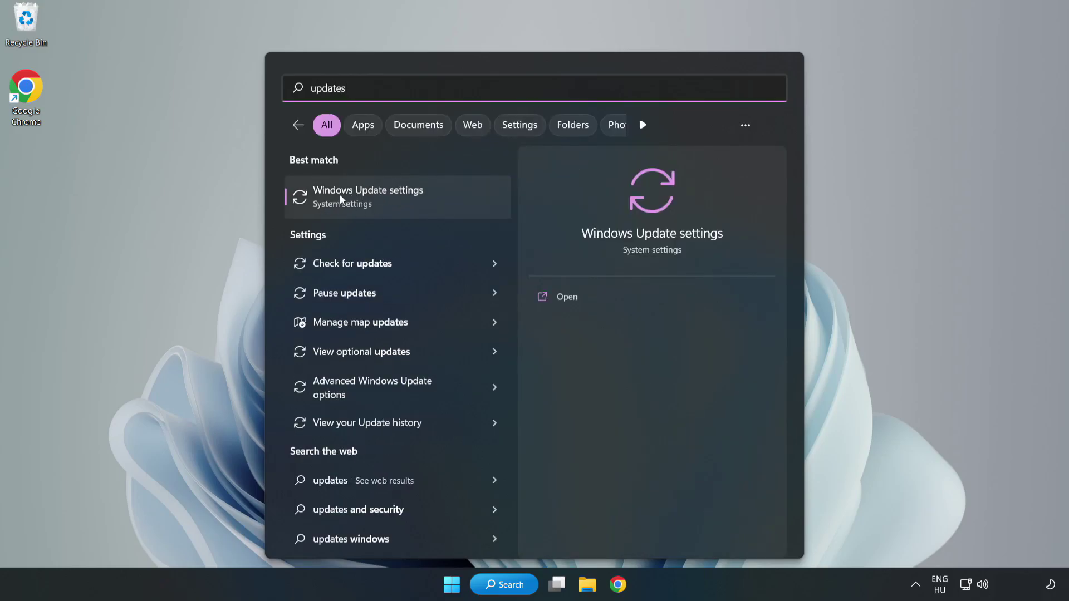
{"action": "left_click", "coordinate": [382, 203]}
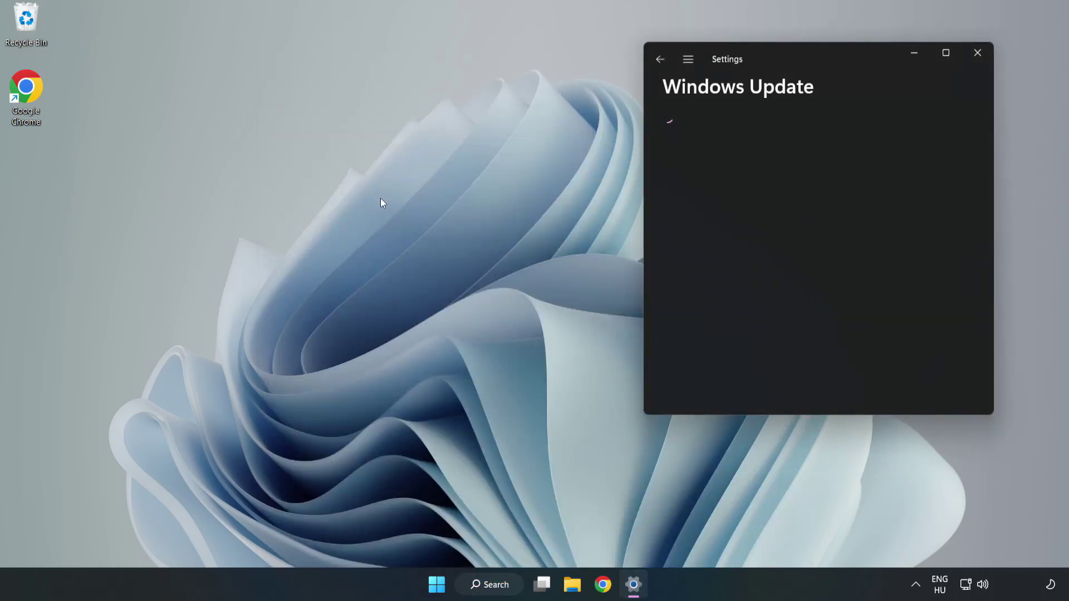
Maximize Settings, check for Windows updates until up to date, then close Settings.
{"action": "left_click", "coordinate": [945, 52]}
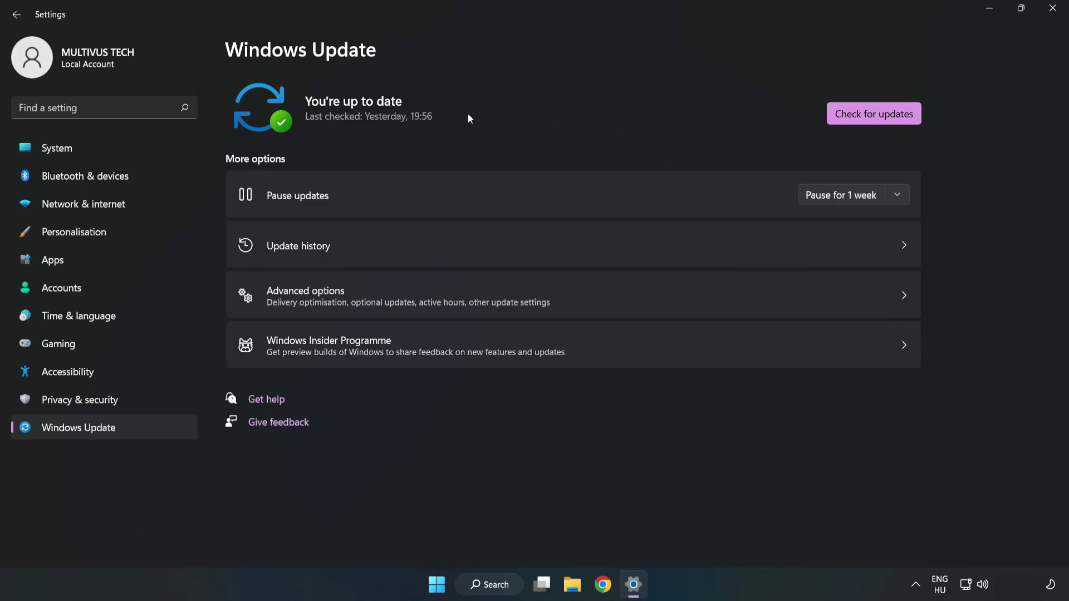
{"action": "left_click", "coordinate": [877, 115]}
{"action": "left_click", "coordinate": [1053, 11]}
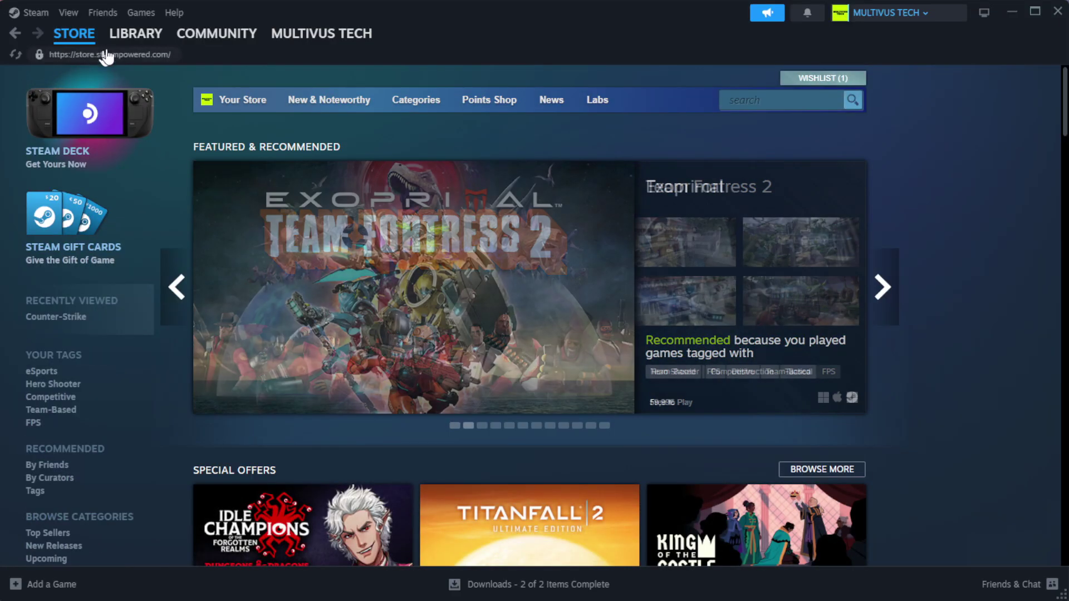
Go to Steam's Library home and bring up actions for YOUR NOT WORKING GAME under Favorites.
{"action": "mouse_move", "coordinate": [139, 41]}
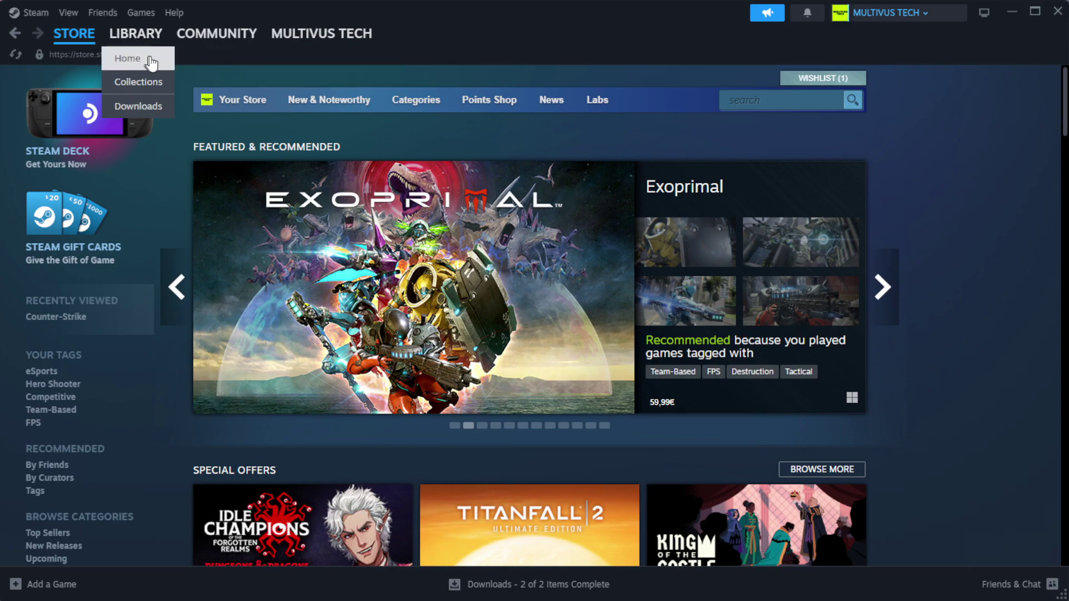
{"action": "left_click", "coordinate": [155, 60]}
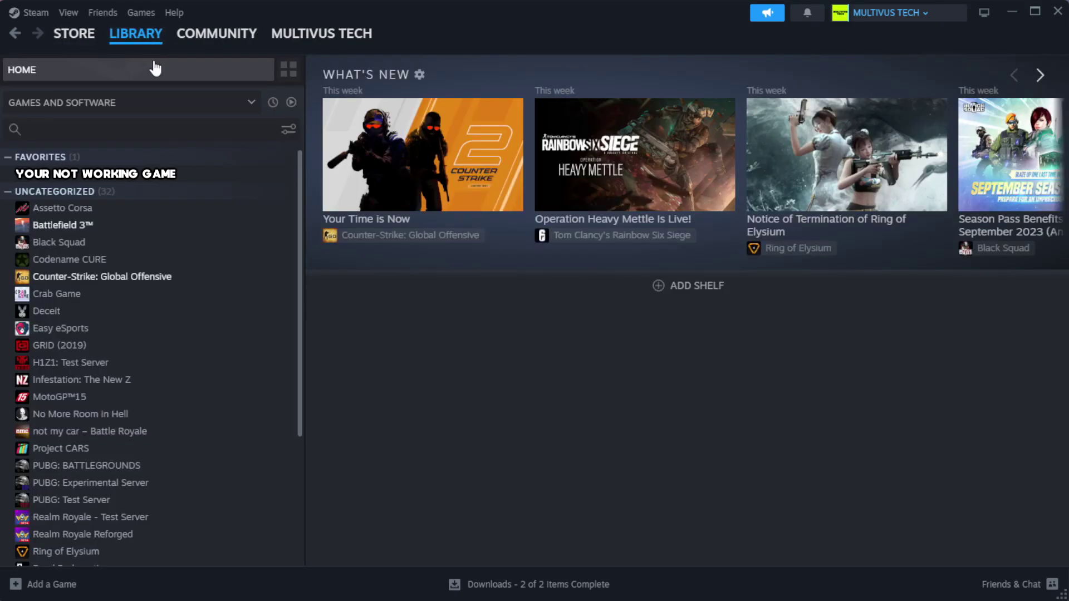
{"action": "right_click", "coordinate": [262, 176]}
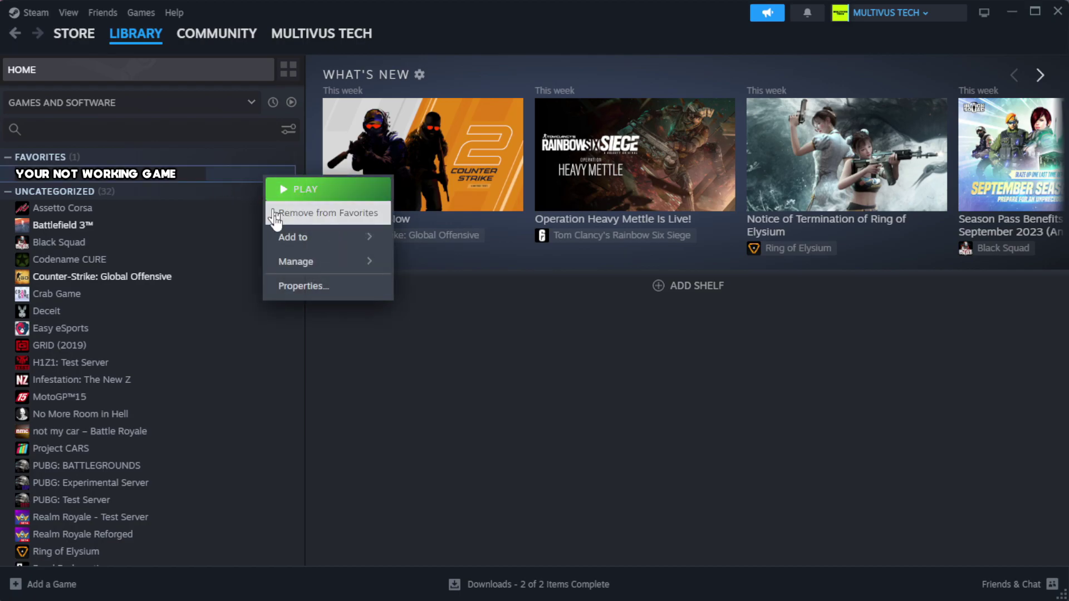
Verify the integrity of the game's installed files, with all 1039 files validated.
{"action": "left_click", "coordinate": [339, 292]}
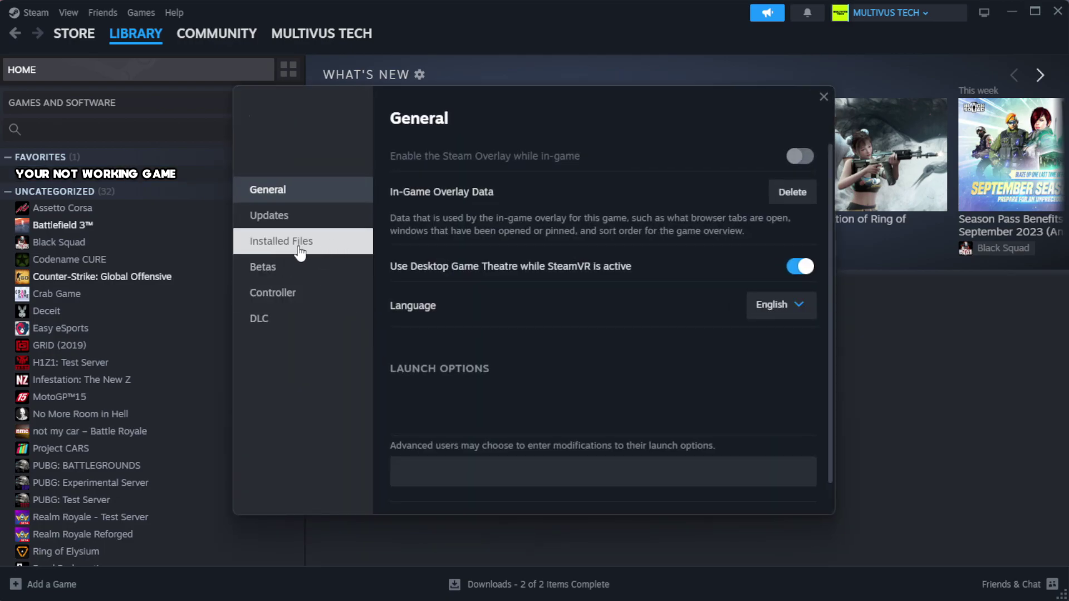
{"action": "left_click", "coordinate": [351, 254]}
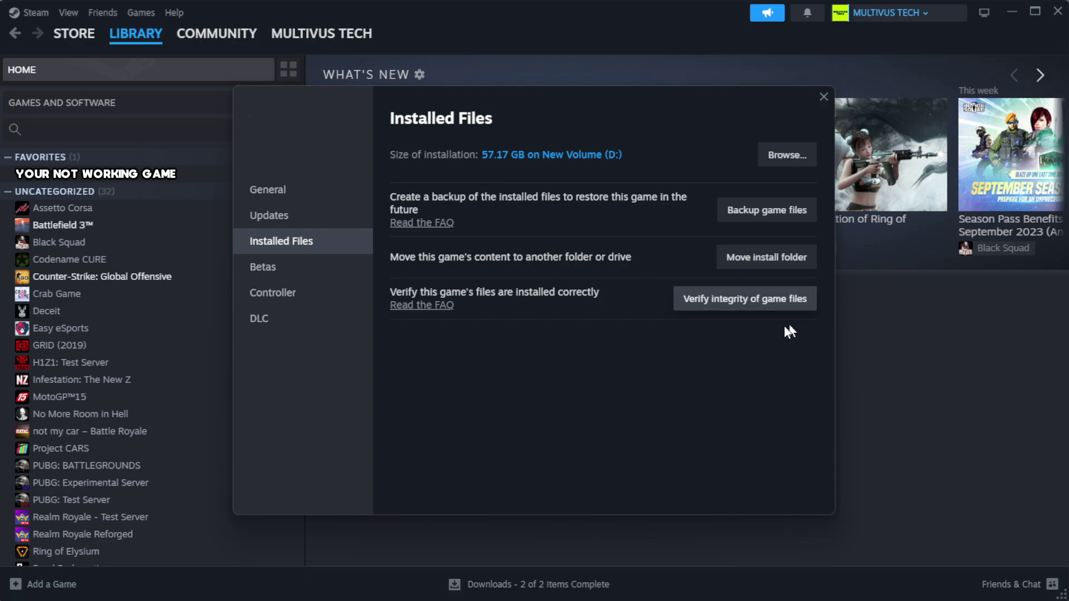
{"action": "left_click", "coordinate": [751, 309]}
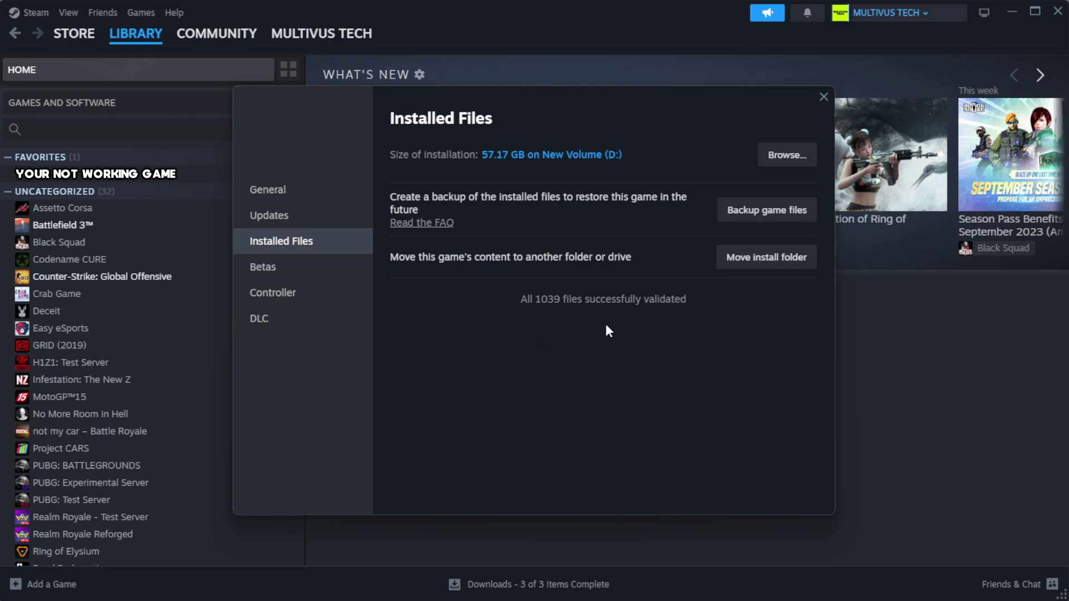
Browse to the game's install folder and bring up actions for the YOUR NOT WORKING GAME shortcut.
{"action": "left_click", "coordinate": [785, 156]}
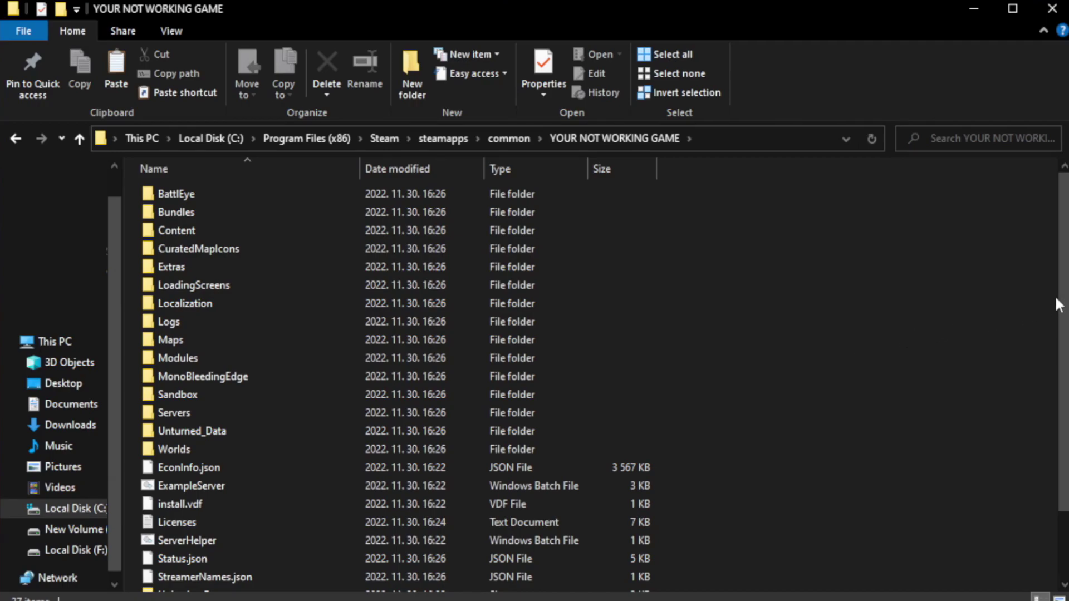
{"action": "scroll", "coordinate": [1057, 303], "scroll_direction": "down", "scroll_amount": 2}
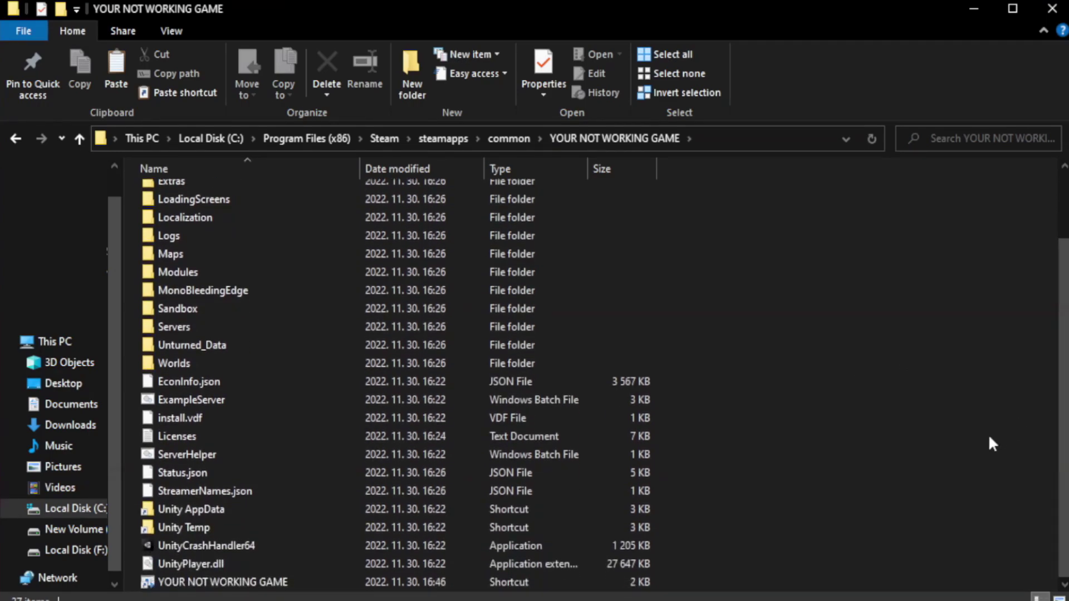
{"action": "left_click", "coordinate": [390, 582]}
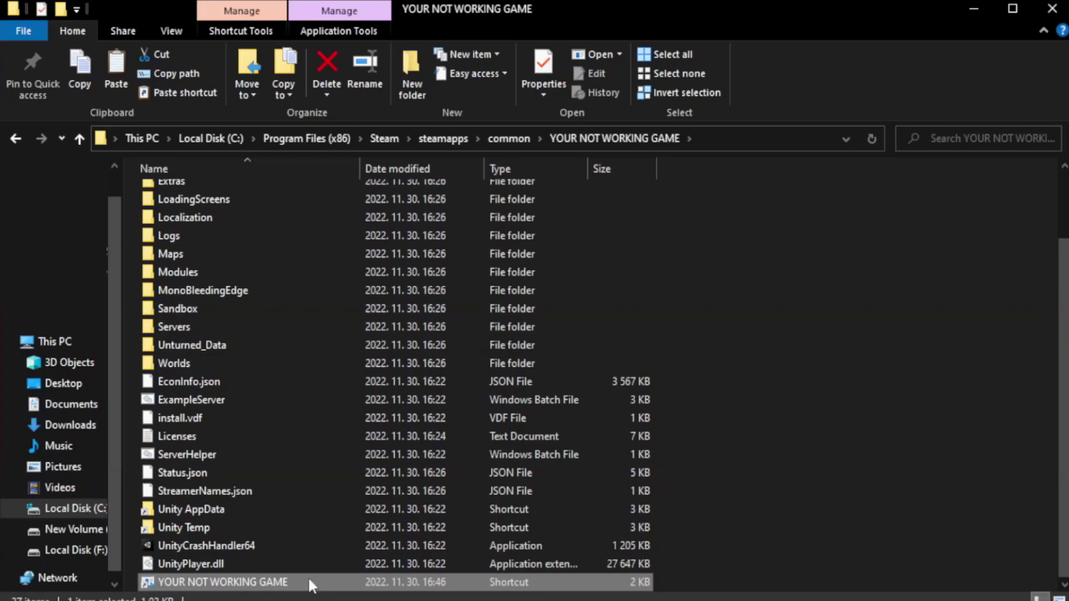
{"action": "right_click", "coordinate": [356, 579]}
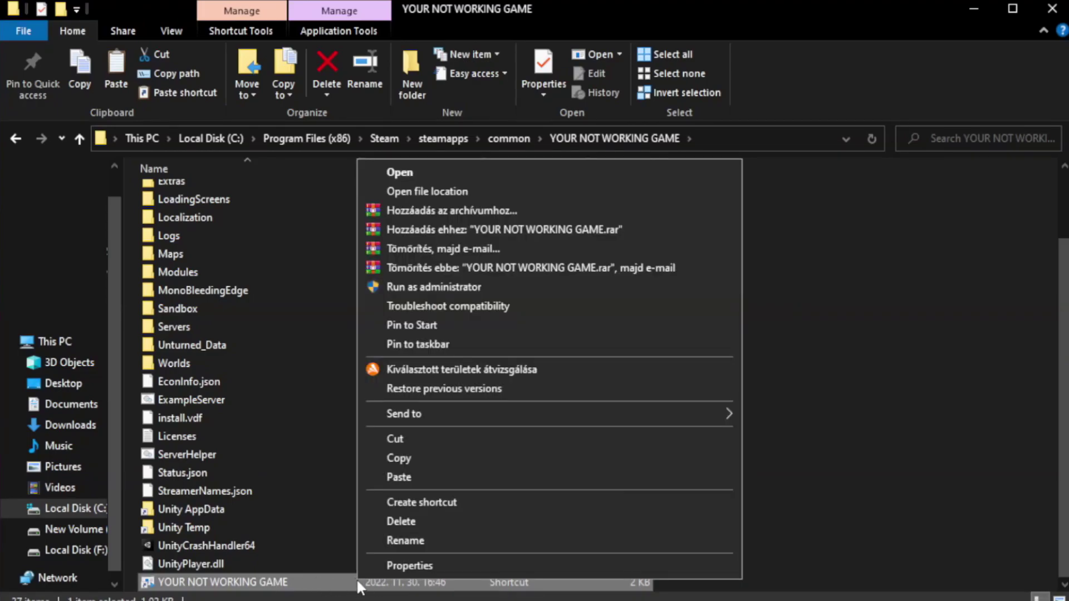
Give the shortcut Windows 8 compatibility mode, disabled fullscreen optimizations and run-as-administrator, and apply.
{"action": "left_click", "coordinate": [545, 565]}
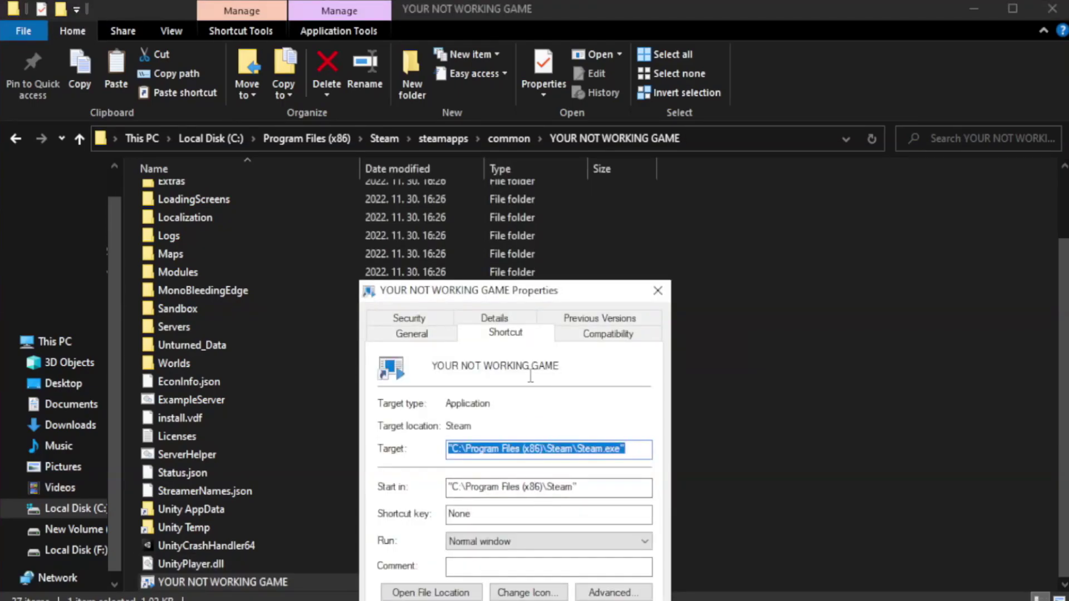
{"action": "left_click_drag", "start_coordinate": [536, 298], "coordinate": [537, 110]}
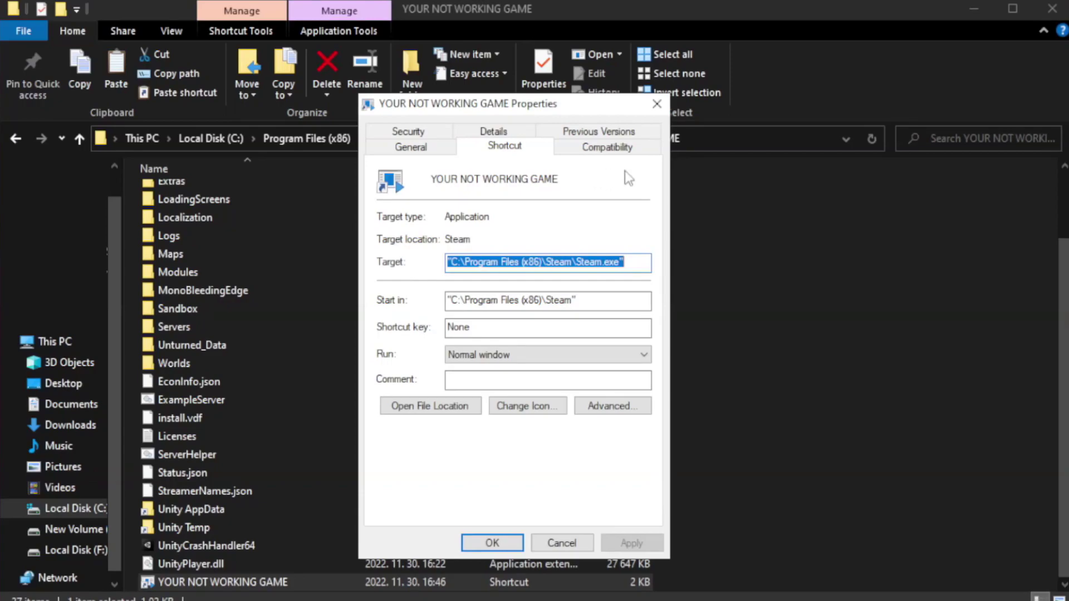
{"action": "left_click", "coordinate": [605, 148]}
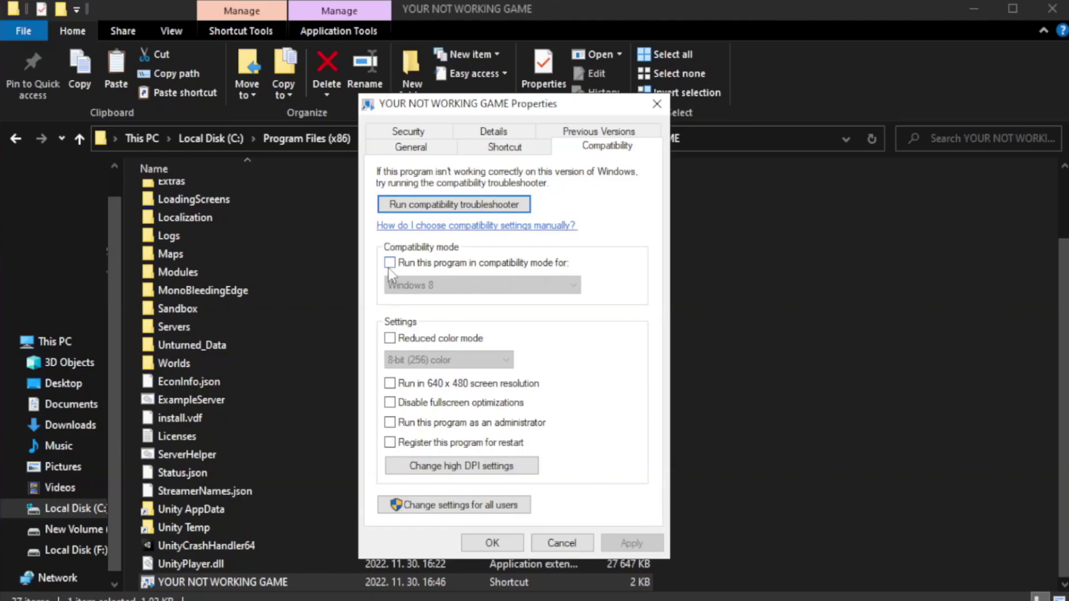
{"action": "left_click", "coordinate": [424, 266]}
{"action": "left_click", "coordinate": [480, 285]}
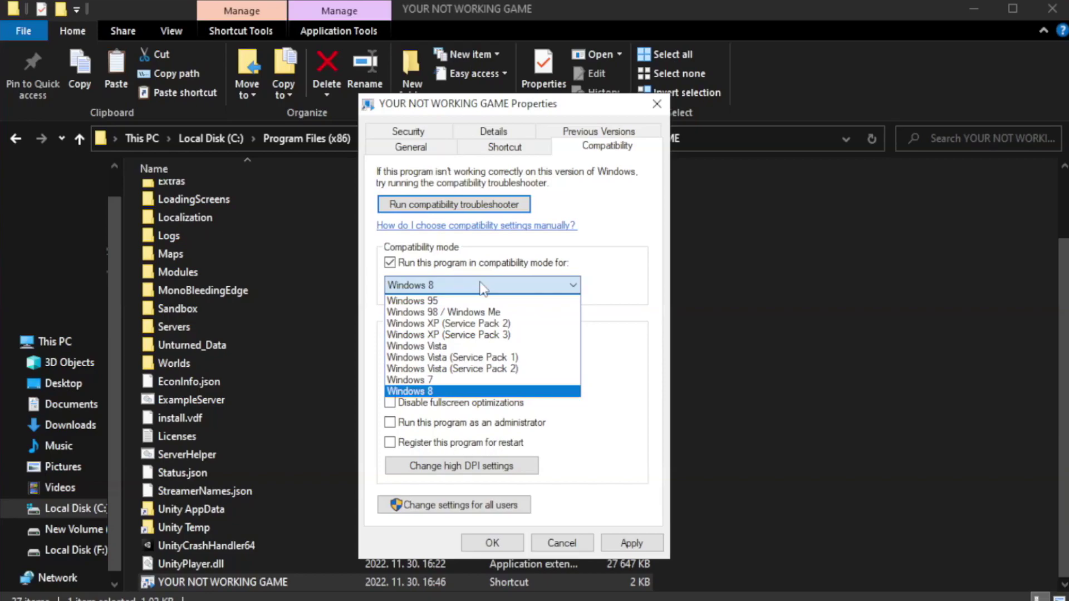
{"action": "left_click", "coordinate": [453, 391]}
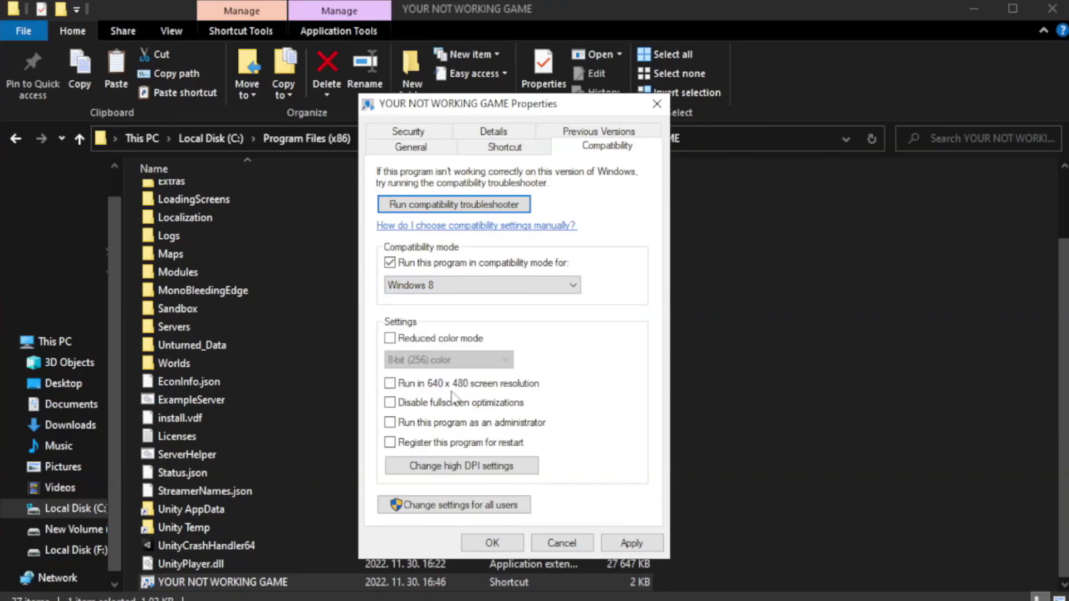
{"action": "left_click", "coordinate": [417, 409]}
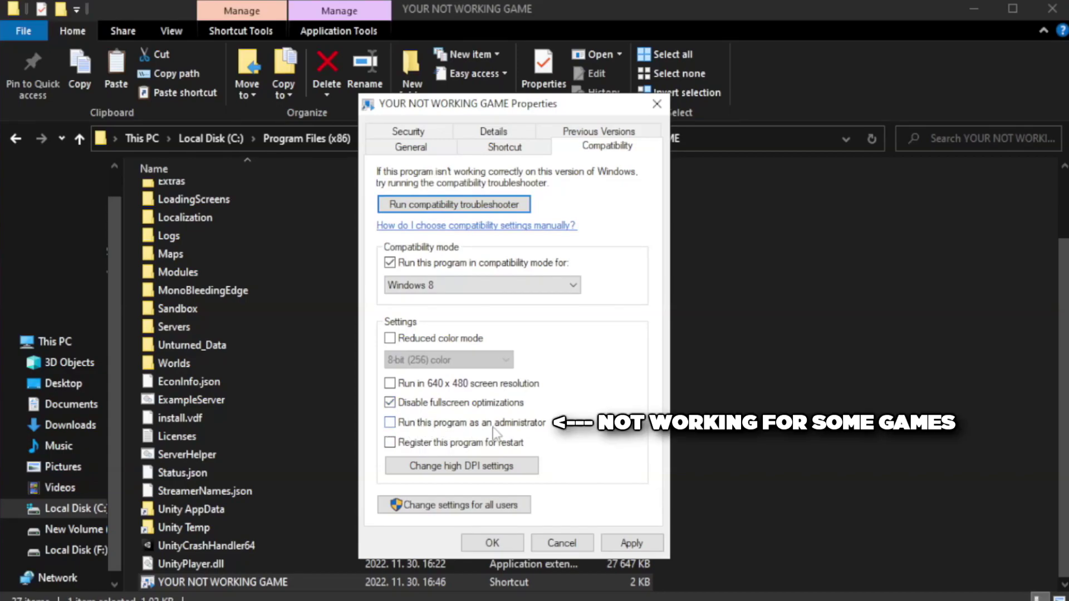
{"action": "left_click", "coordinate": [419, 430]}
{"action": "left_click", "coordinate": [632, 541]}
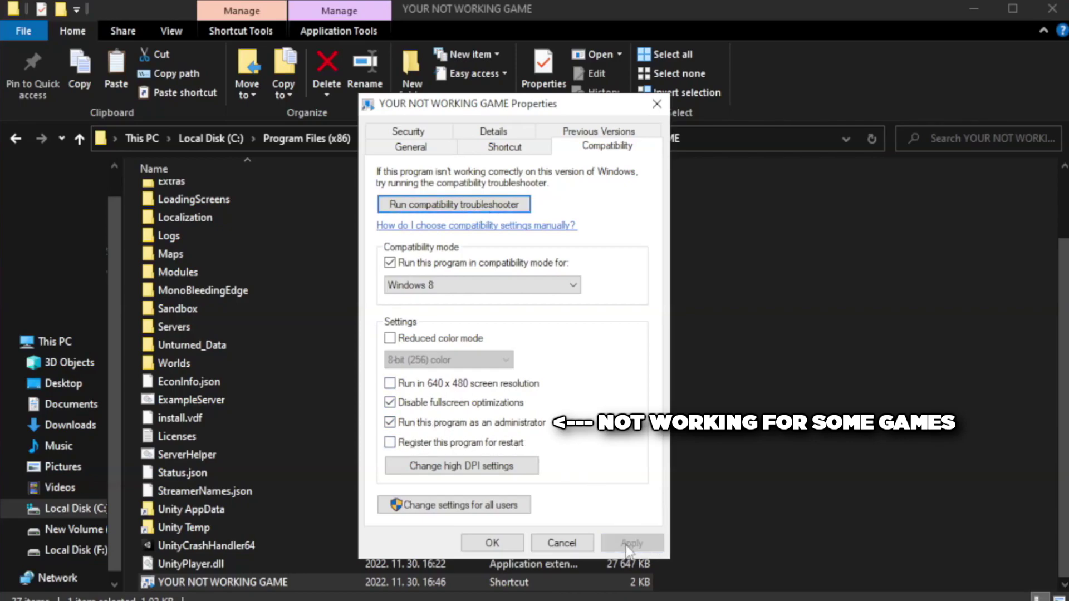
{"action": "left_click", "coordinate": [490, 544]}
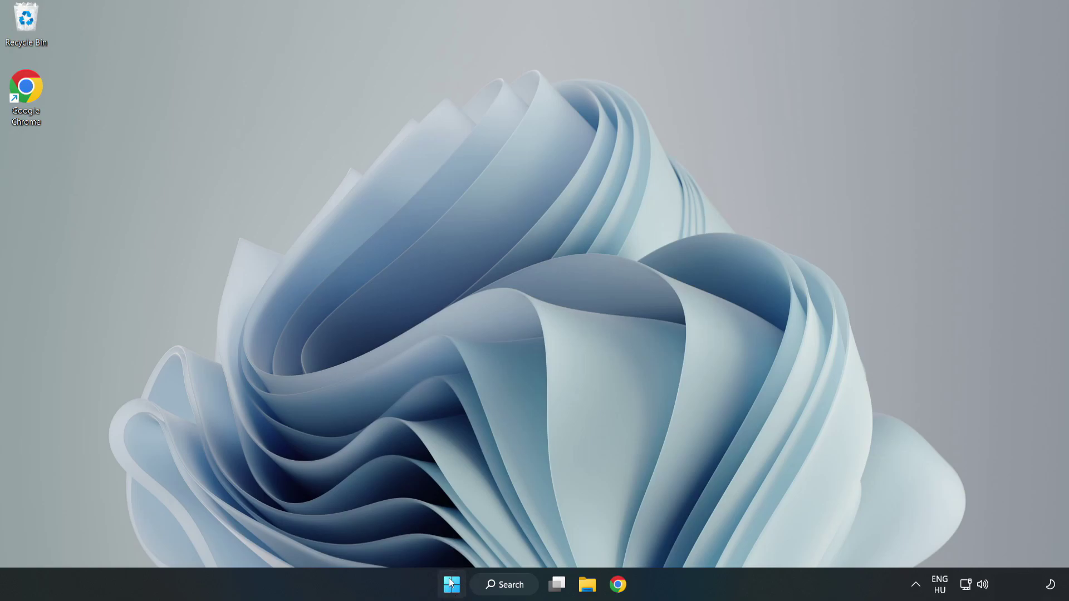
Launch Task Manager from the Start button's Win+X menu.
{"action": "right_click", "coordinate": [453, 589]}
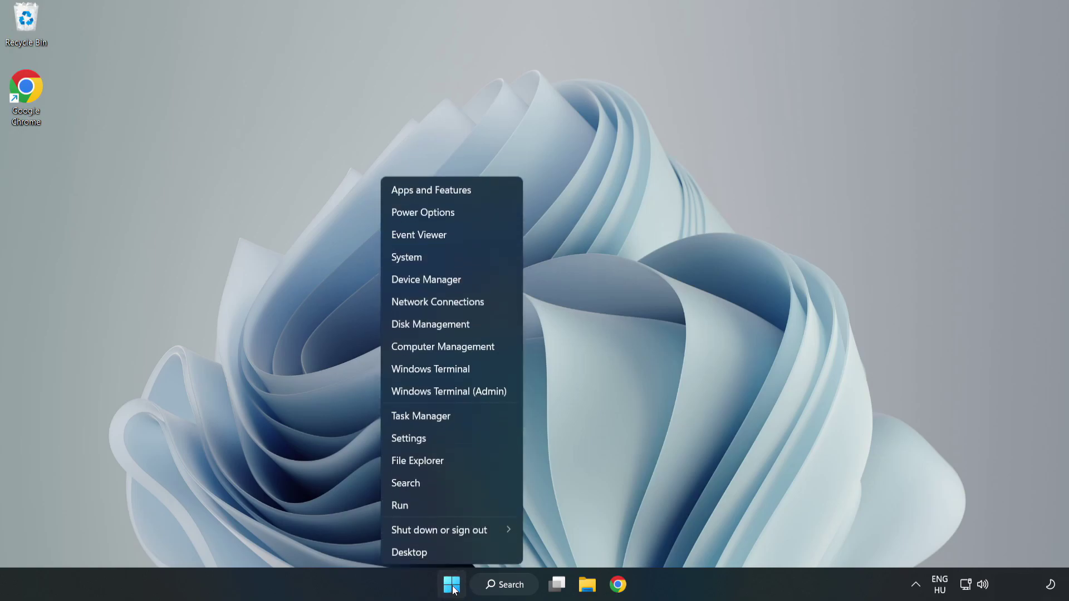
{"action": "left_click", "coordinate": [450, 416]}
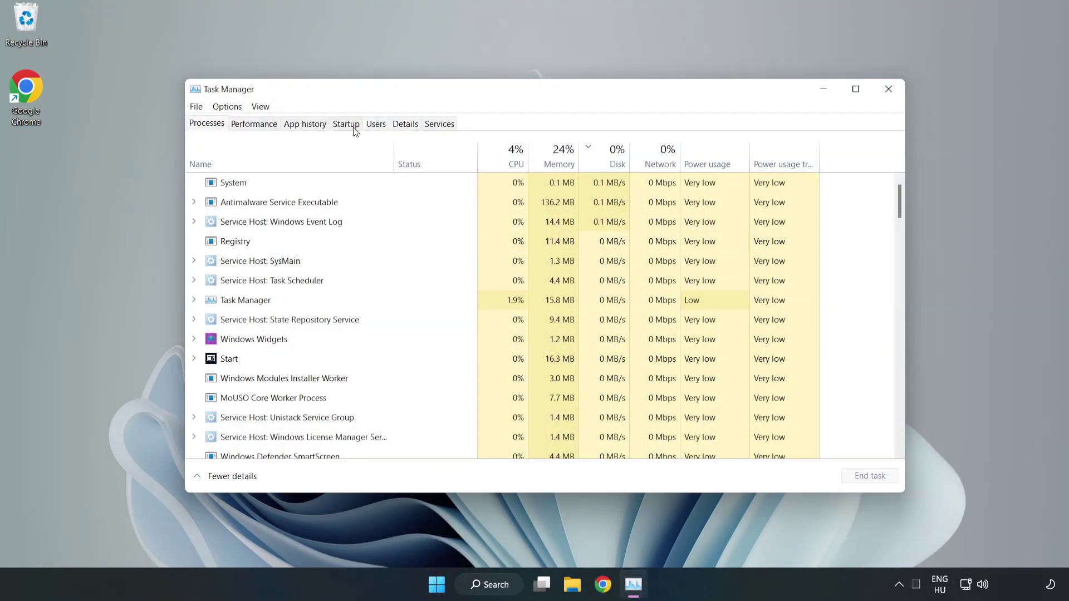
Disable Cortana, Microsoft Edge, Microsoft Teams and Phone Link as startup apps, then close Task Manager.
{"action": "left_click", "coordinate": [347, 127]}
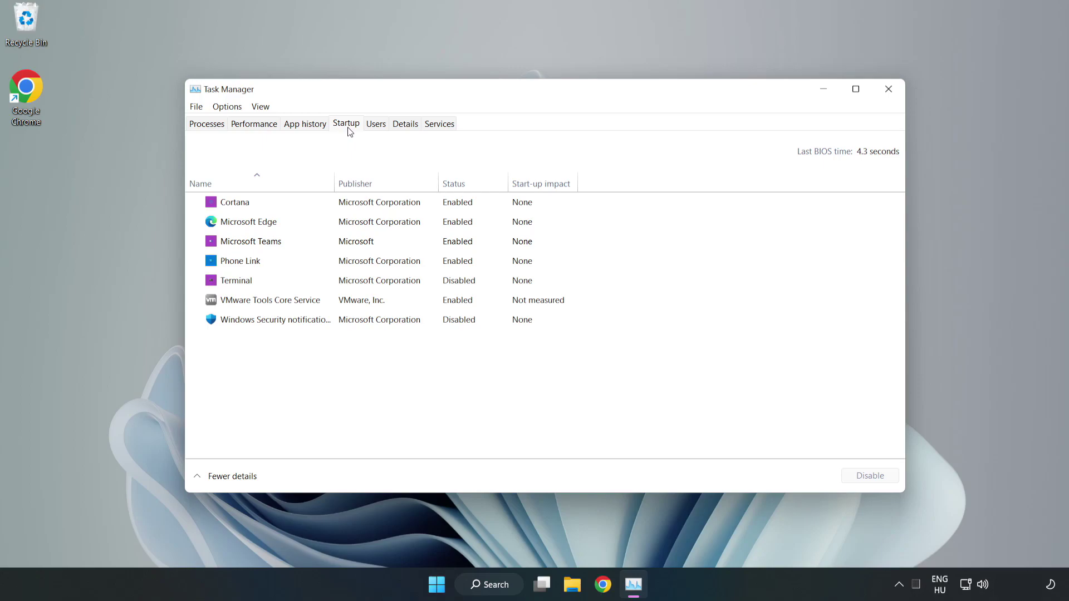
{"action": "left_click", "coordinate": [369, 210]}
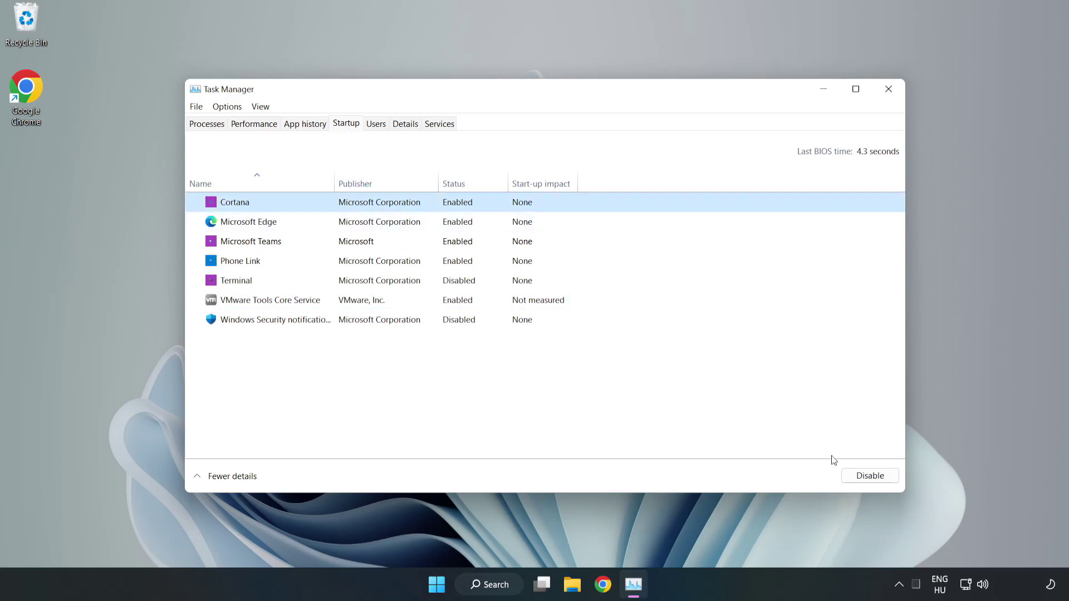
{"action": "left_click", "coordinate": [865, 476]}
{"action": "left_click", "coordinate": [466, 222]}
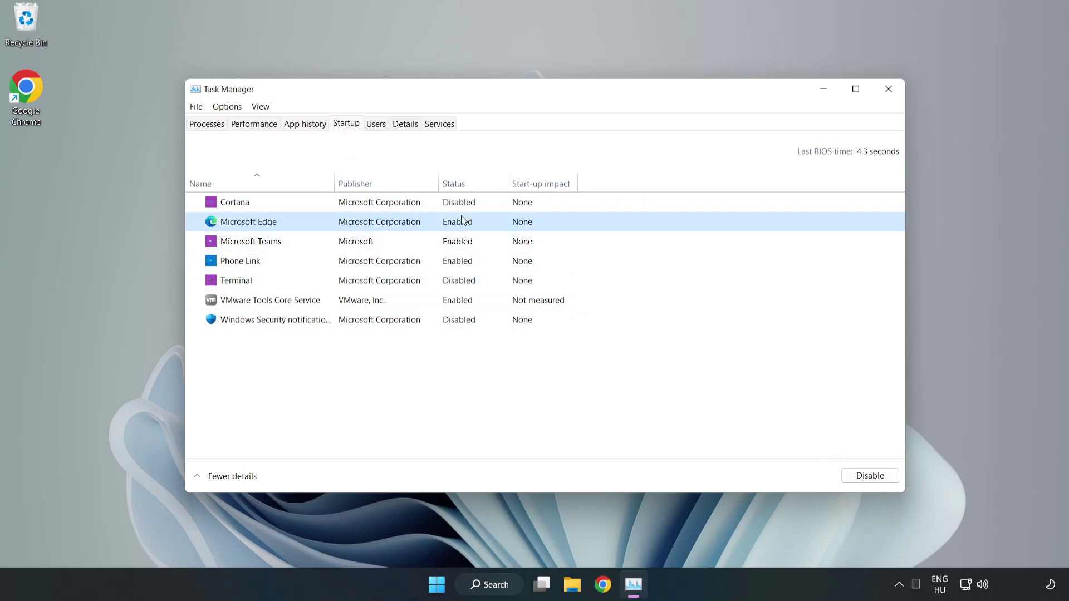
{"action": "left_click", "coordinate": [868, 476]}
{"action": "left_click", "coordinate": [366, 247]}
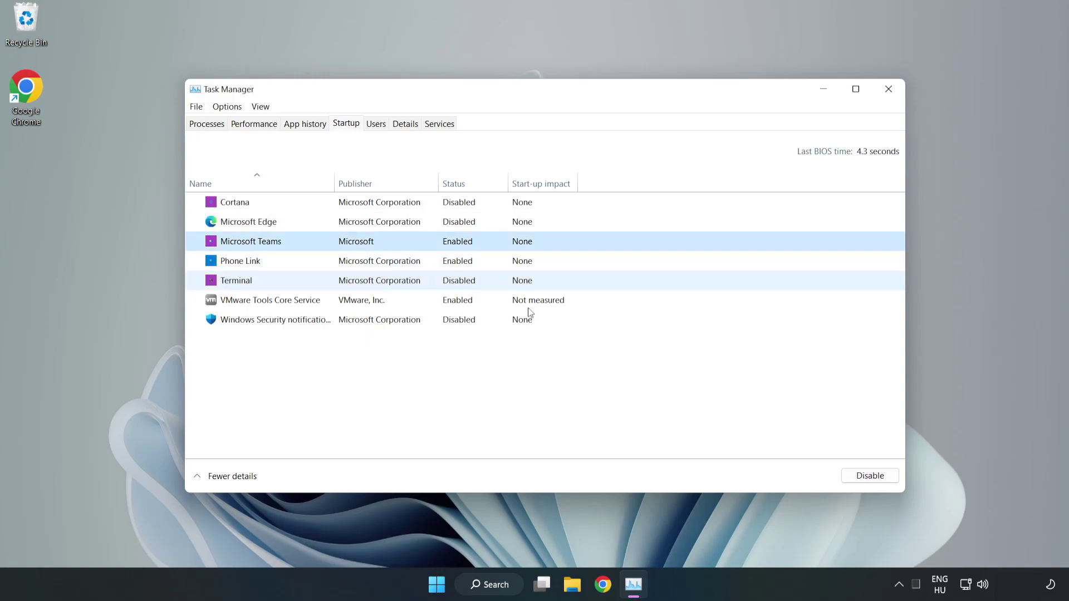
{"action": "left_click", "coordinate": [865, 477]}
{"action": "left_click", "coordinate": [358, 265]}
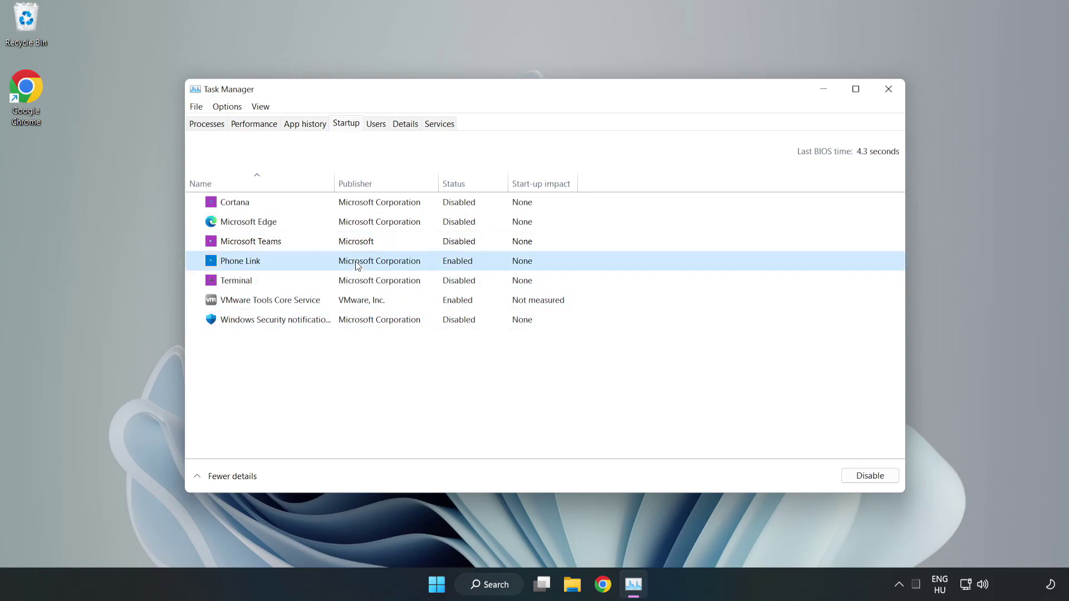
{"action": "left_click", "coordinate": [857, 477]}
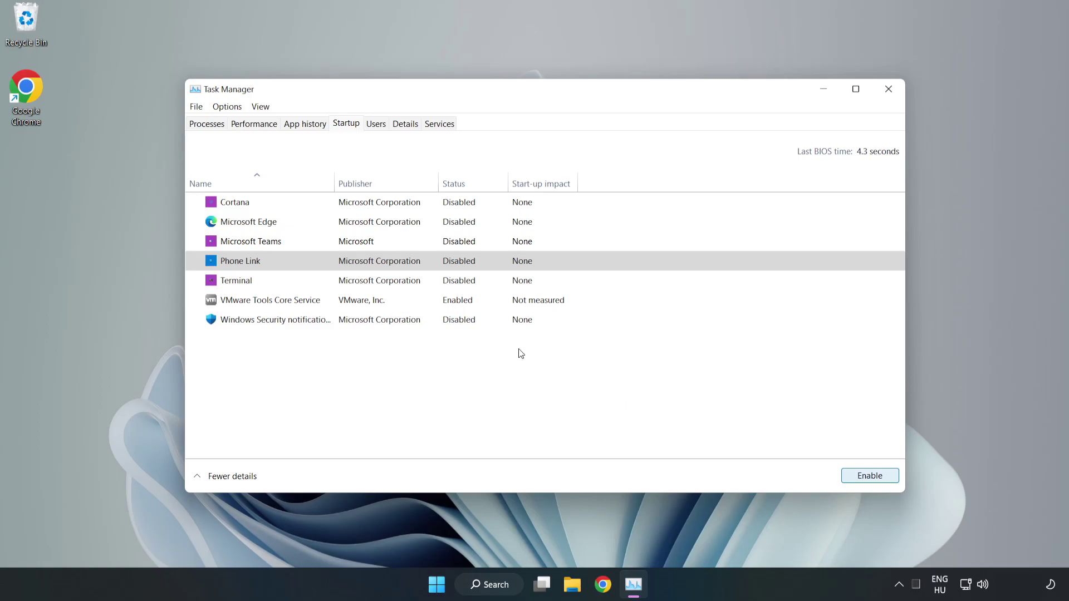
{"action": "left_click", "coordinate": [889, 91]}
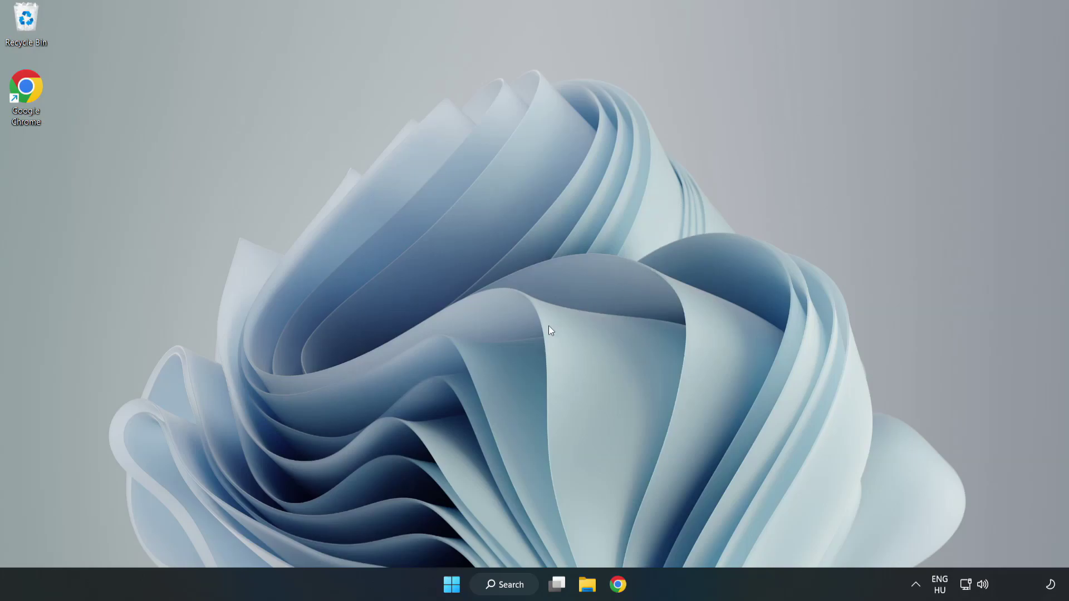
Download the DirectX End-User Runtime Web Installer (dxwebsetup.exe) from the DirectX page in Chrome.
{"action": "left_click", "coordinate": [616, 591]}
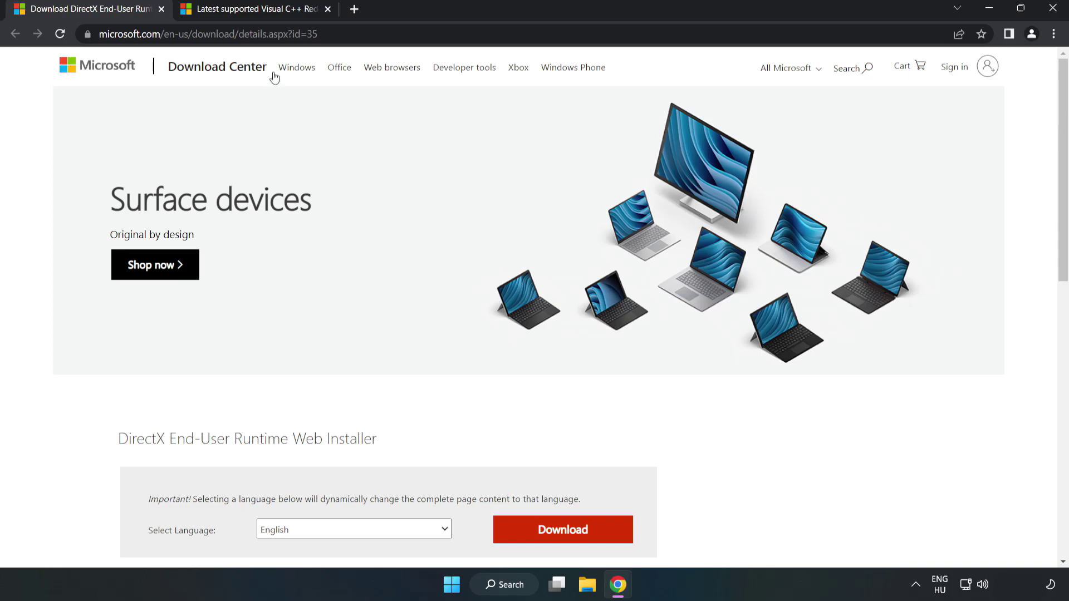
{"action": "key", "text": "ctrl+l"}
{"action": "key", "text": "End"}
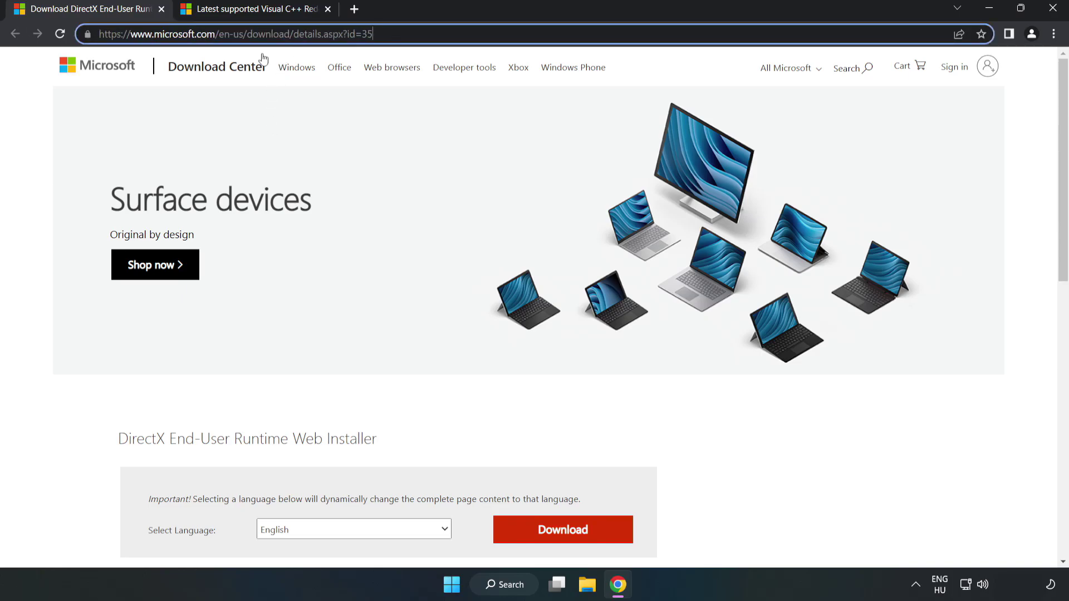
{"action": "left_click", "coordinate": [44, 127]}
{"action": "scroll", "coordinate": [45, 128], "scroll_direction": "down", "scroll_amount": 3}
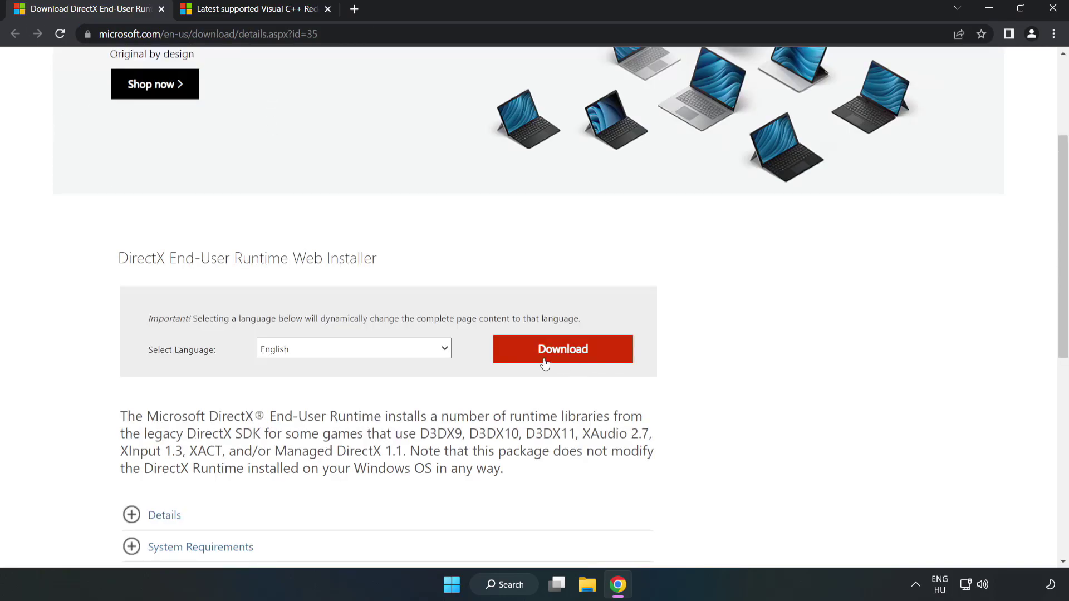
{"action": "left_click", "coordinate": [568, 360]}
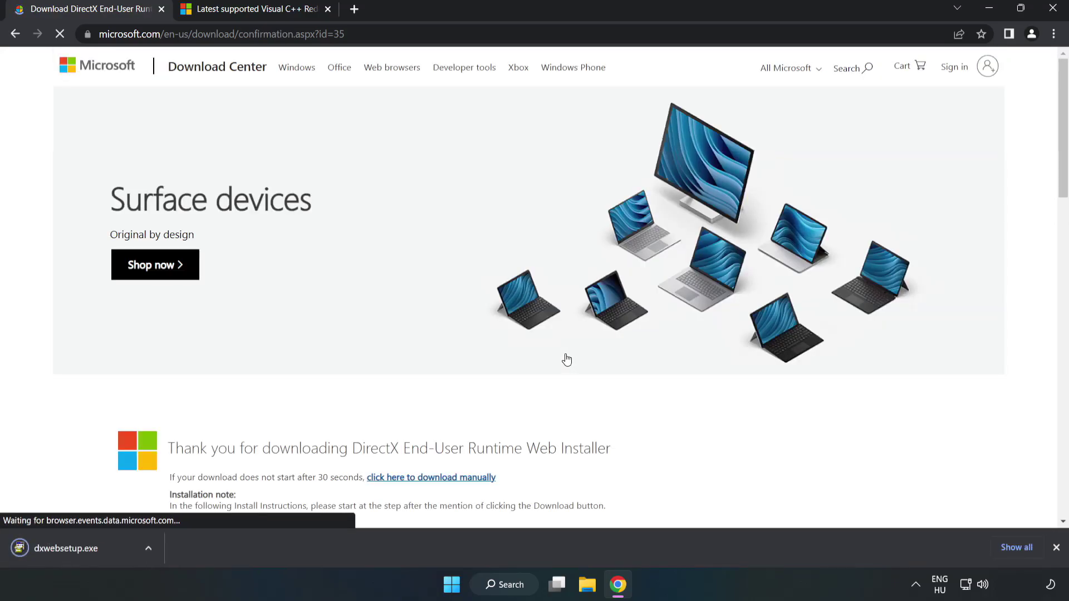
Run dxwebsetup.exe and accept the DirectX license agreement.
{"action": "left_click", "coordinate": [79, 549]}
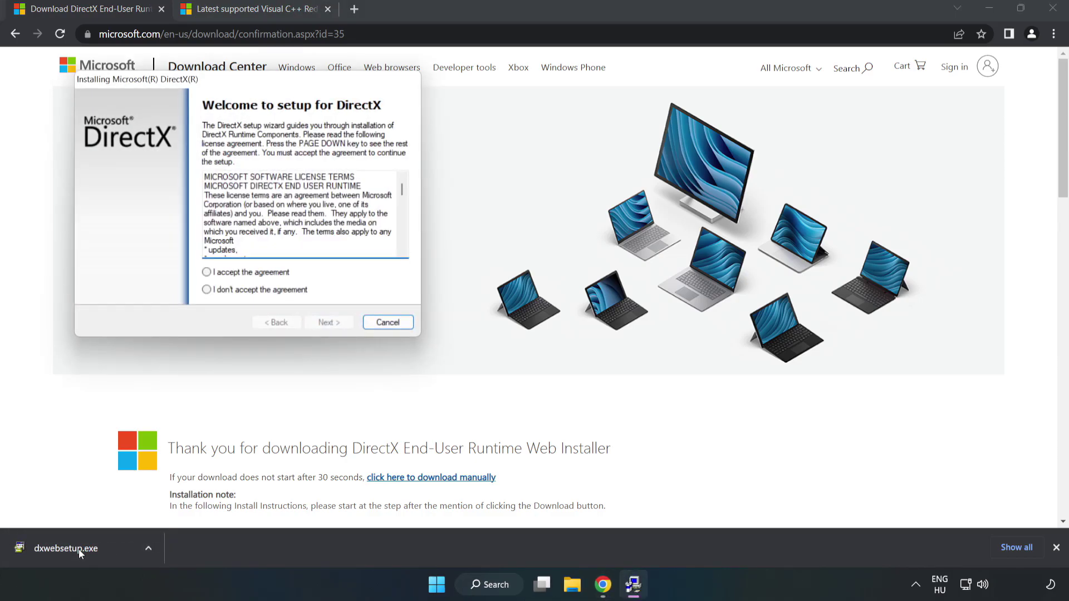
{"action": "left_click_drag", "start_coordinate": [243, 86], "coordinate": [520, 179]}
{"action": "scroll", "coordinate": [680, 289], "scroll_direction": "down", "scroll_amount": 10}
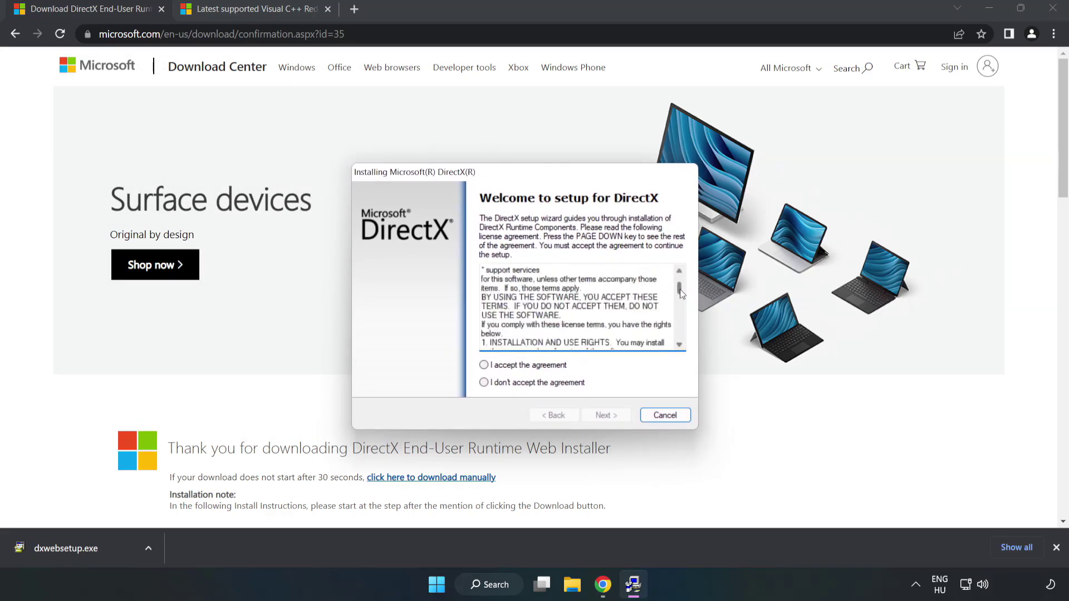
{"action": "left_click", "coordinate": [672, 343]}
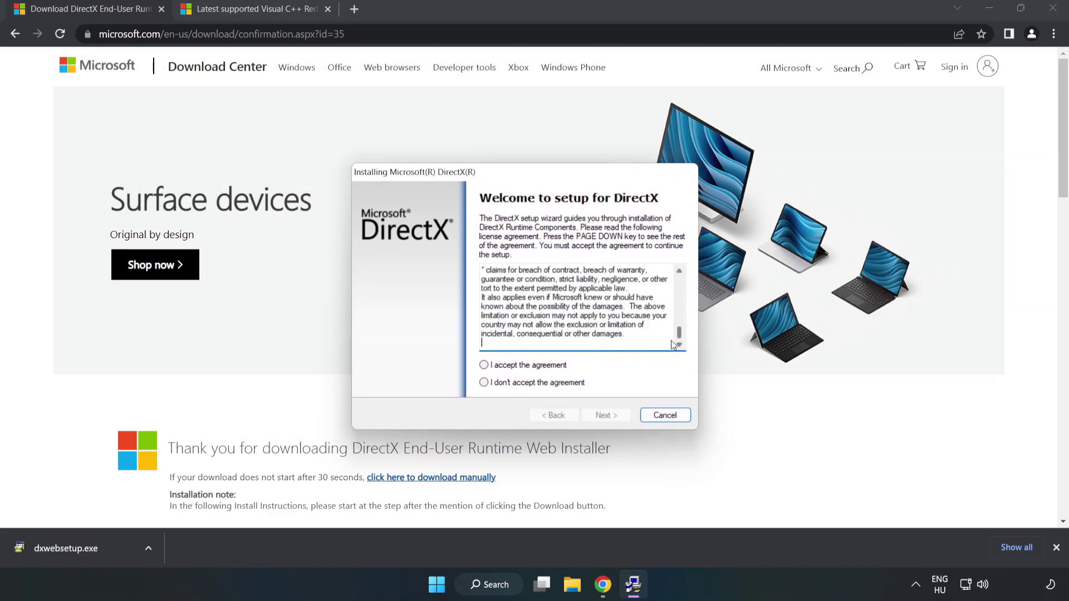
{"action": "left_click", "coordinate": [493, 367]}
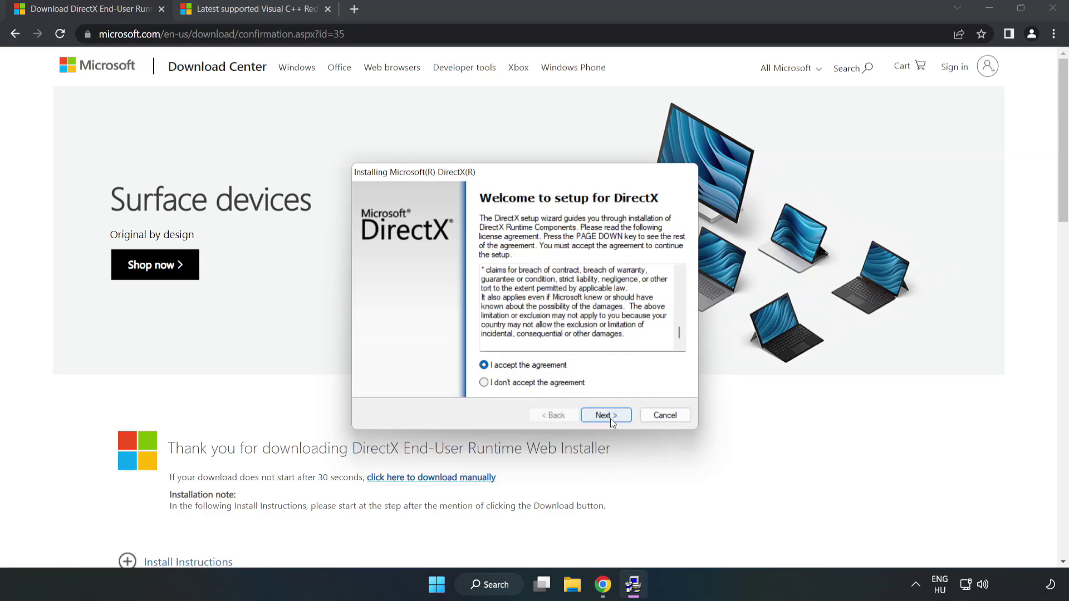
Complete DirectX Setup with the Bing Bar offer declined and close the wizard.
{"action": "left_click", "coordinate": [610, 419]}
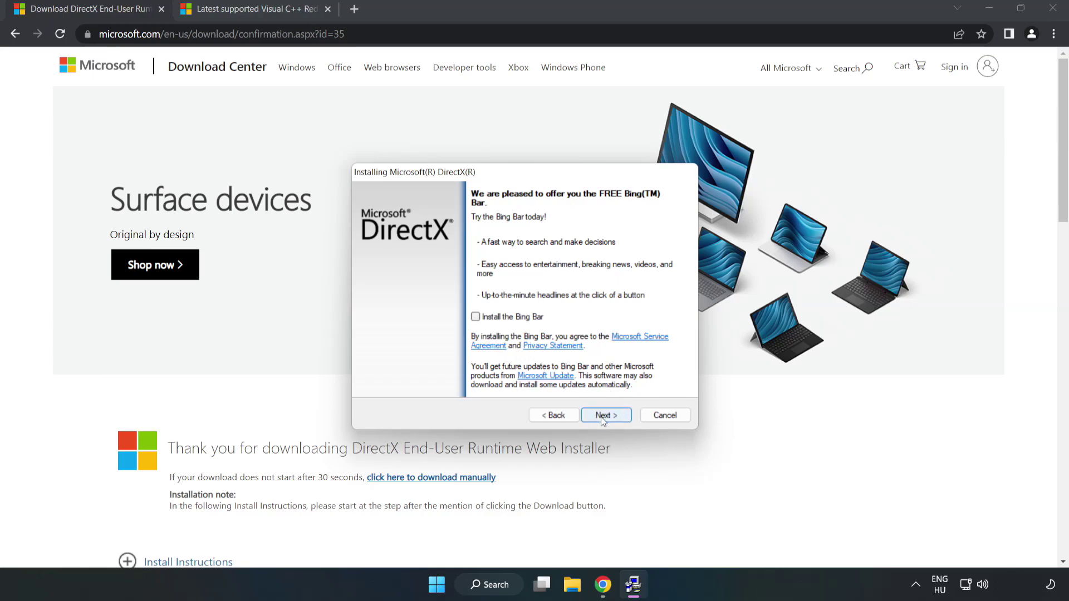
{"action": "left_click", "coordinate": [614, 417]}
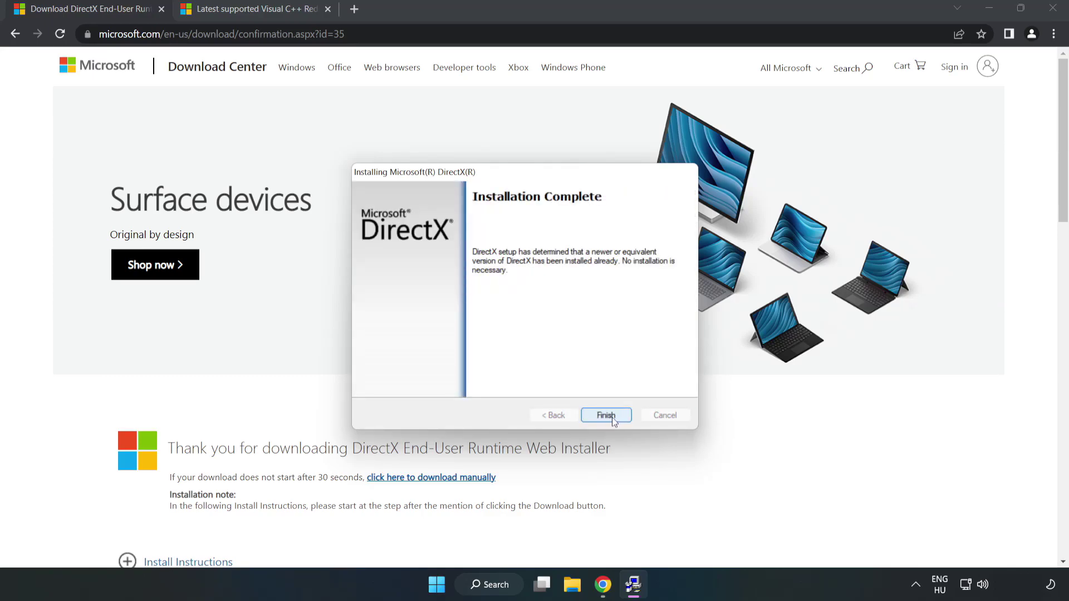
{"action": "left_click", "coordinate": [612, 417]}
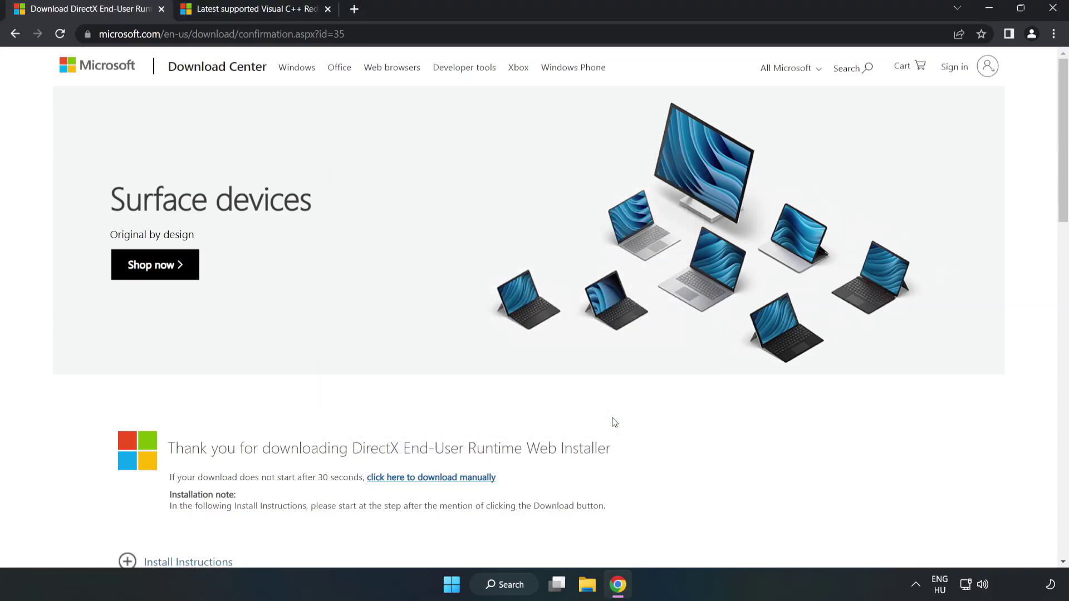
Download the ARM64, x86 and x64 vc_redist installers from the Visual C++ Redistributable page.
{"action": "left_click", "coordinate": [161, 11]}
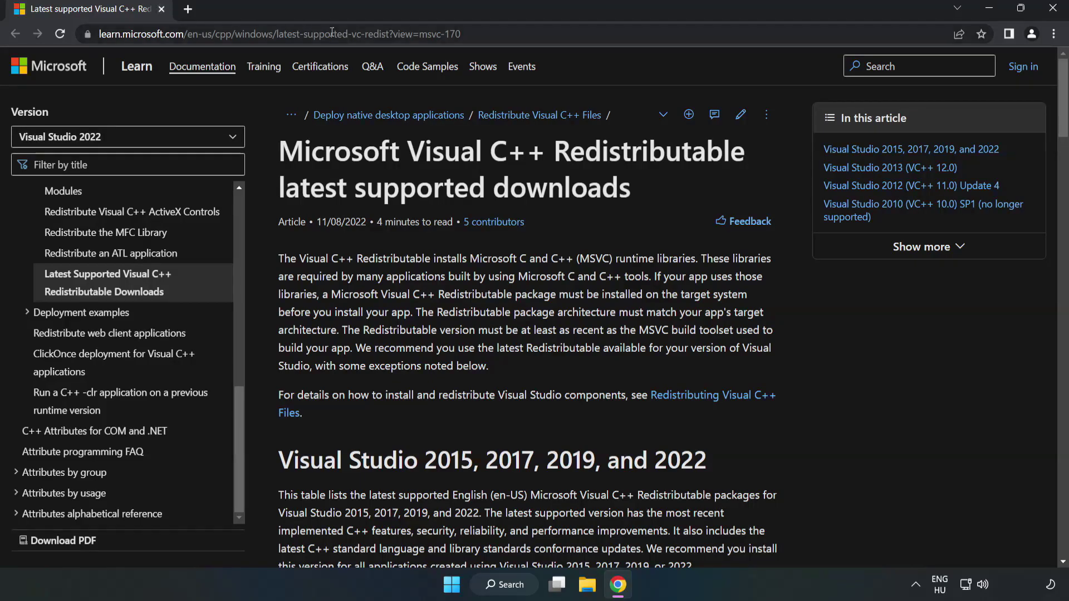
{"action": "left_click_drag", "start_coordinate": [488, 34], "coordinate": [386, 34]}
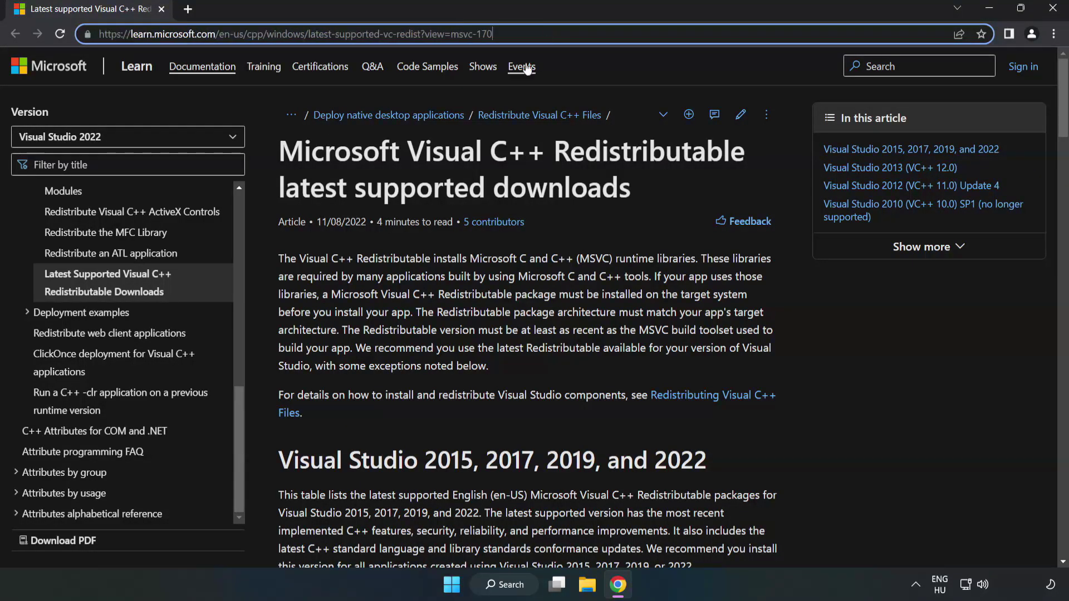
{"action": "left_click", "coordinate": [426, 199]}
{"action": "scroll", "coordinate": [427, 199], "scroll_direction": "down", "scroll_amount": 6}
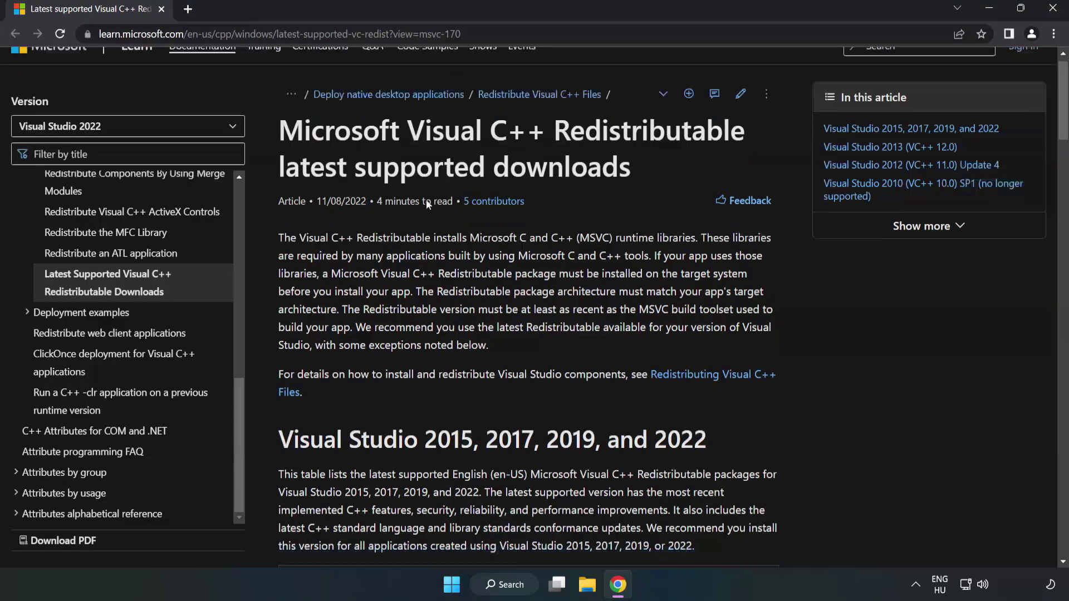
{"action": "scroll", "coordinate": [430, 209], "scroll_direction": "down", "scroll_amount": 2}
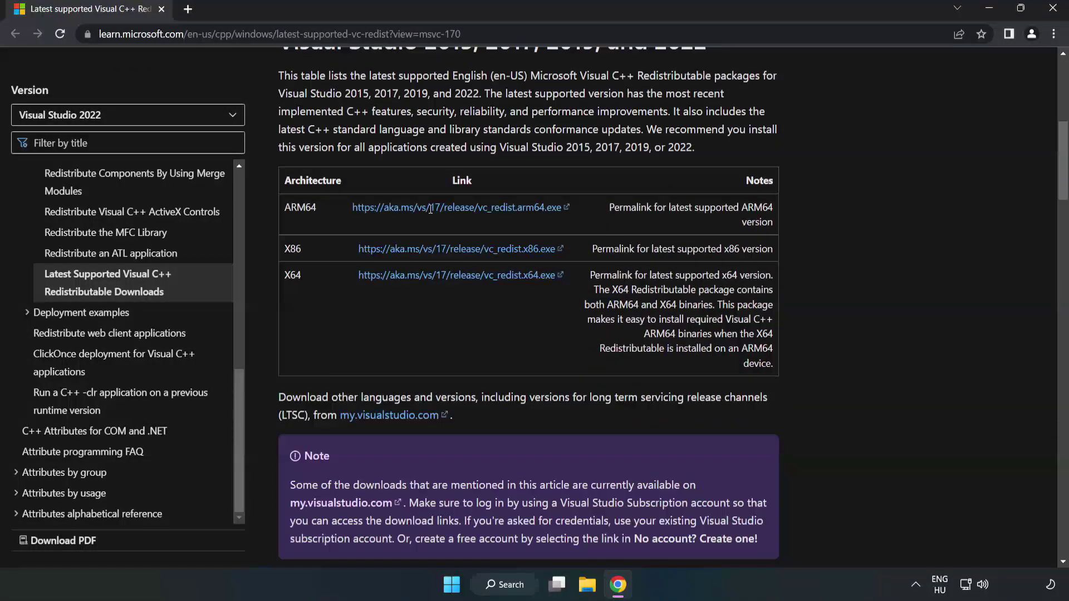
{"action": "scroll", "coordinate": [431, 210], "scroll_direction": "up", "scroll_amount": 2}
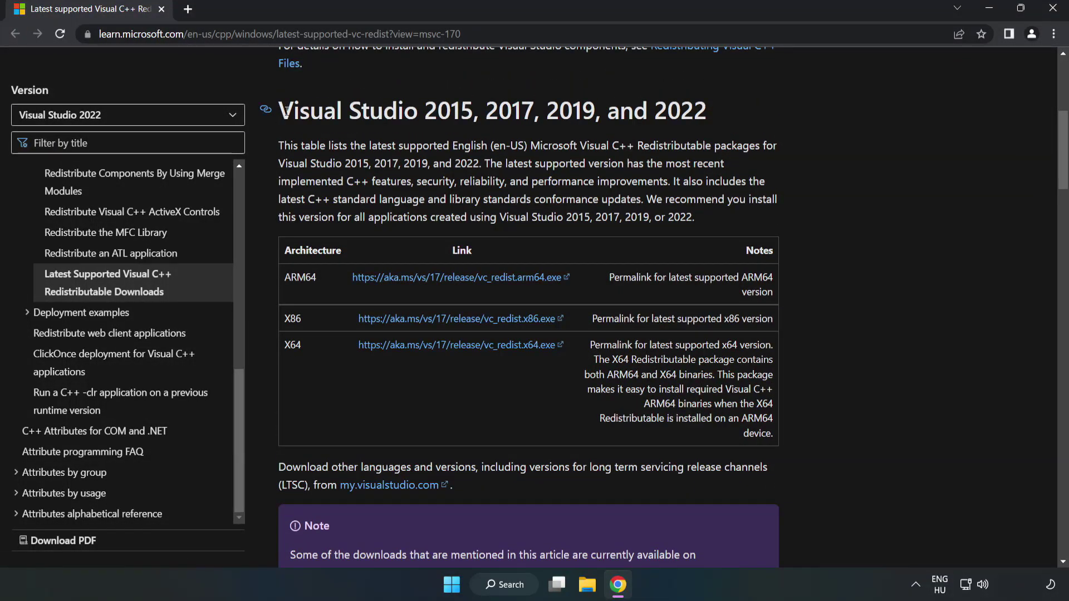
{"action": "left_click_drag", "start_coordinate": [285, 110], "coordinate": [707, 114]}
{"action": "left_click", "coordinate": [662, 140]}
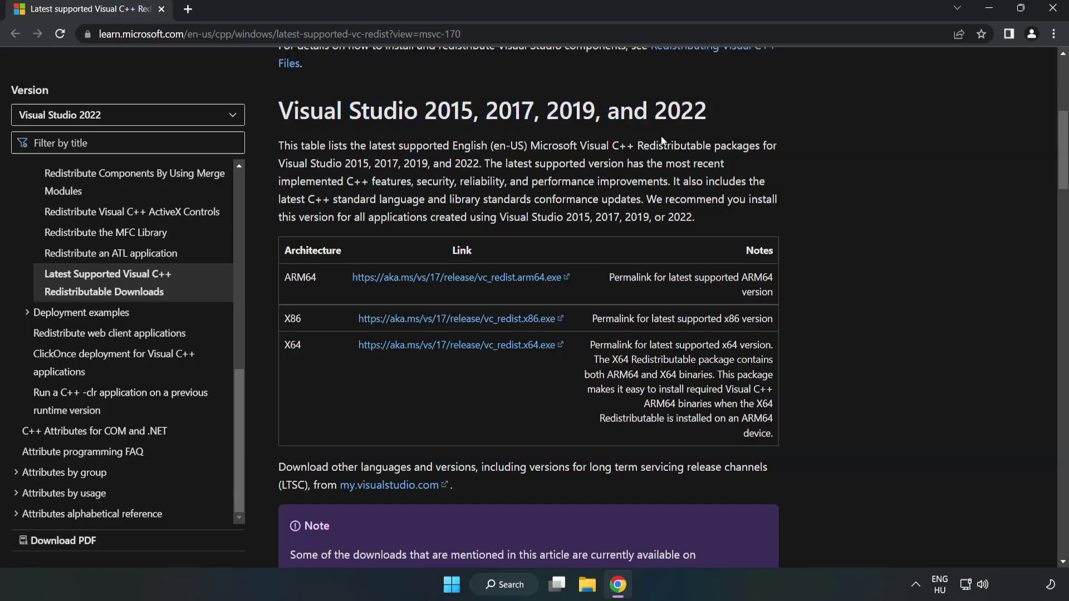
{"action": "left_click", "coordinate": [438, 277]}
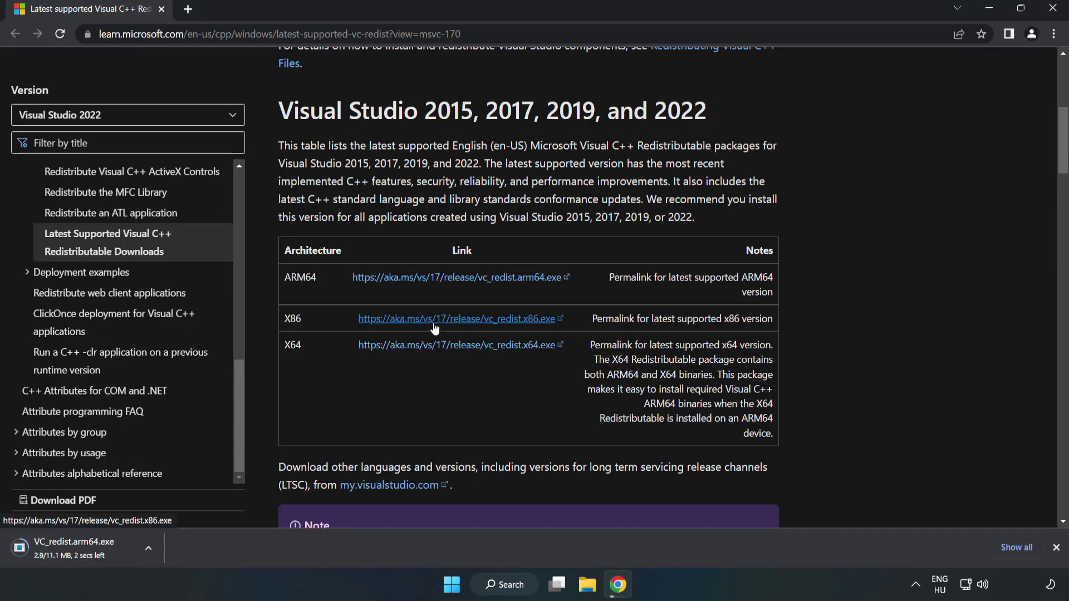
{"action": "left_click", "coordinate": [435, 329]}
{"action": "left_click", "coordinate": [450, 348]}
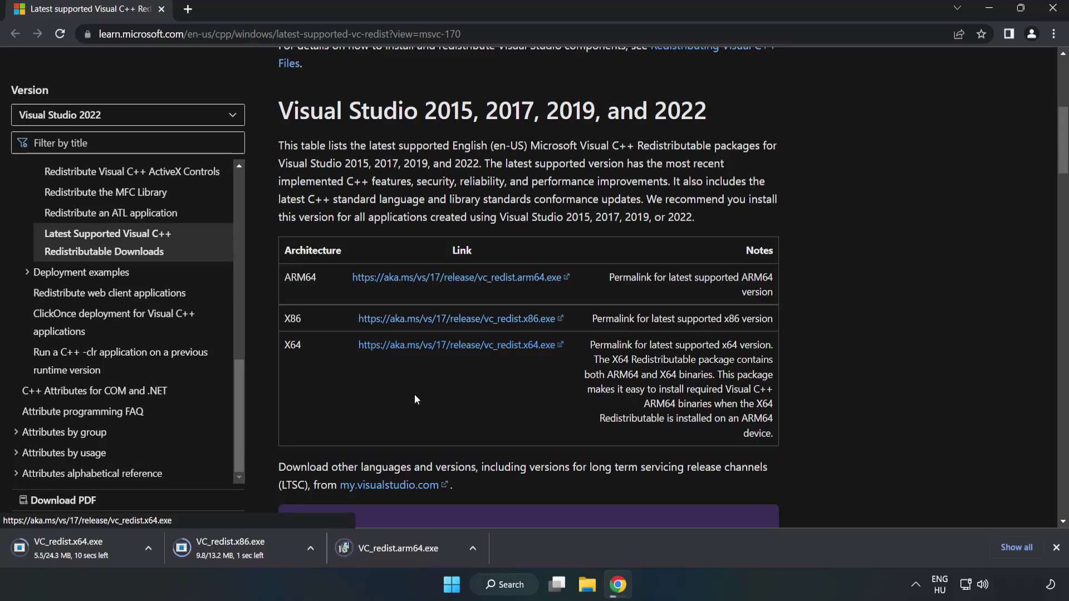
{"action": "left_click", "coordinate": [407, 549]}
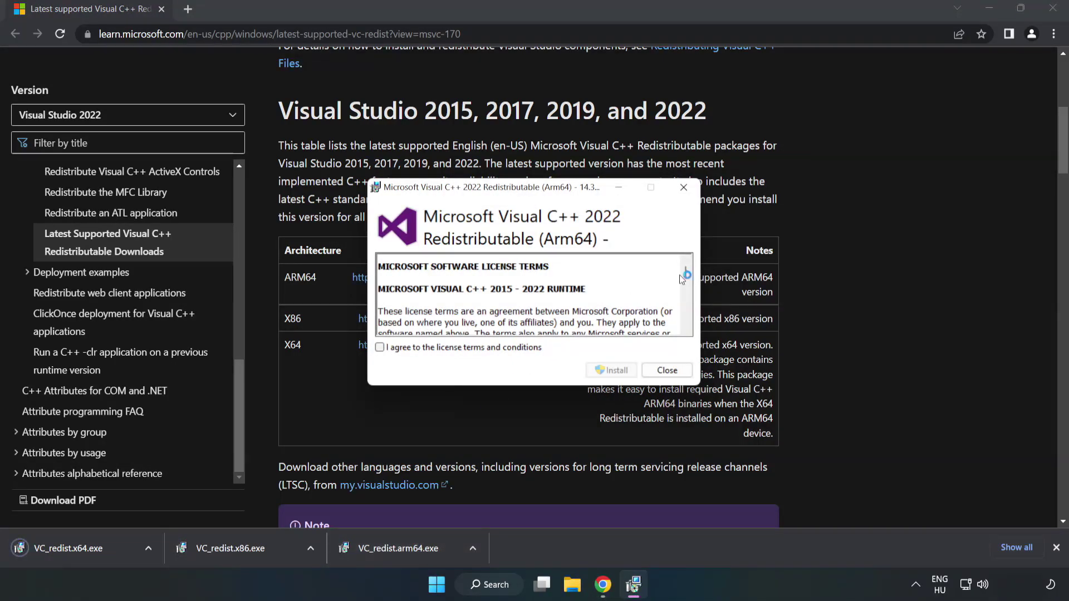
{"action": "left_click_drag", "start_coordinate": [686, 271], "coordinate": [685, 325]}
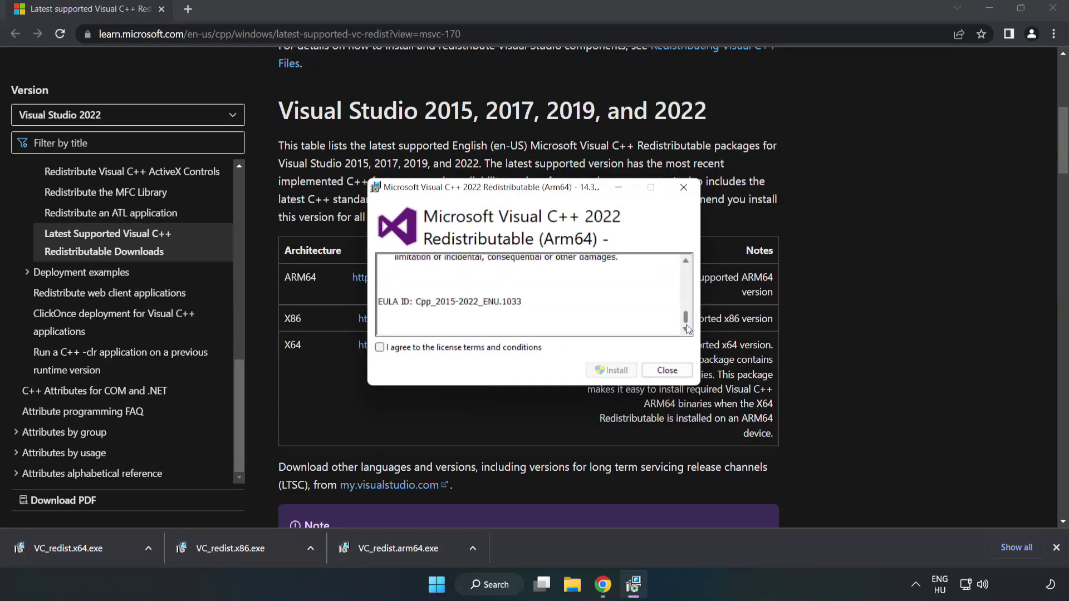
{"action": "left_click", "coordinate": [380, 347]}
{"action": "left_click", "coordinate": [612, 369]}
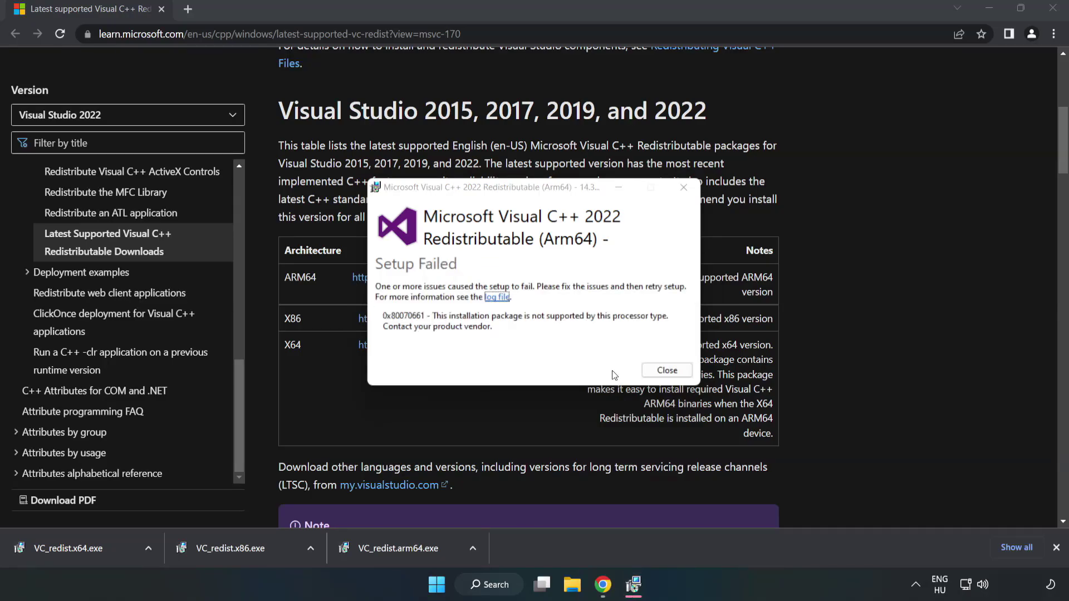
{"action": "left_click", "coordinate": [667, 370]}
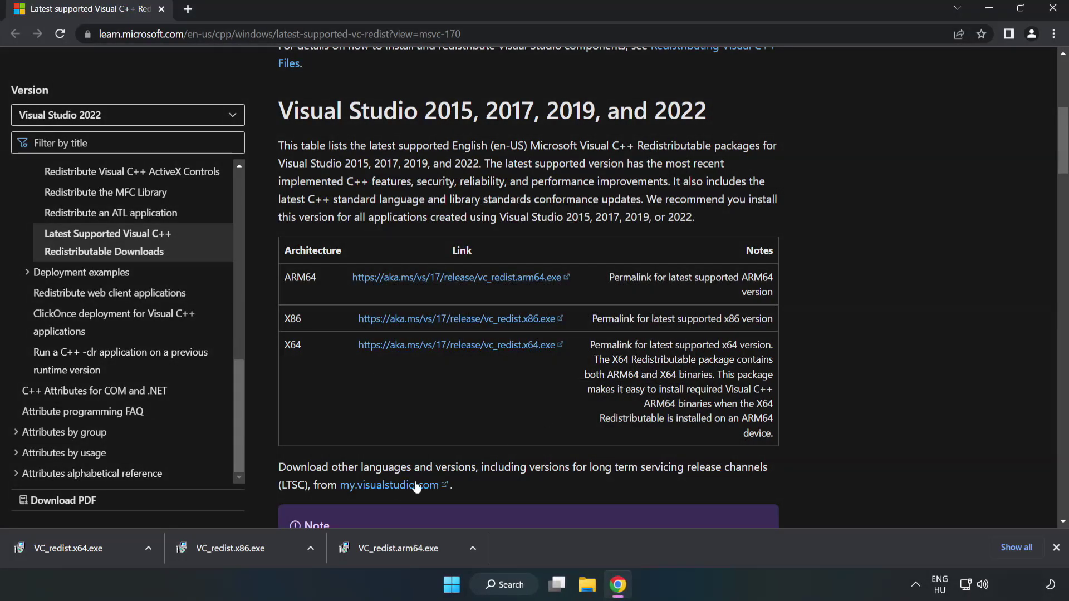
Install the x86 Visual C++ 2015-2022 Redistributable (14.34.31931) from VC_redist.x86.exe, accepting its license.
{"action": "left_click", "coordinate": [236, 546]}
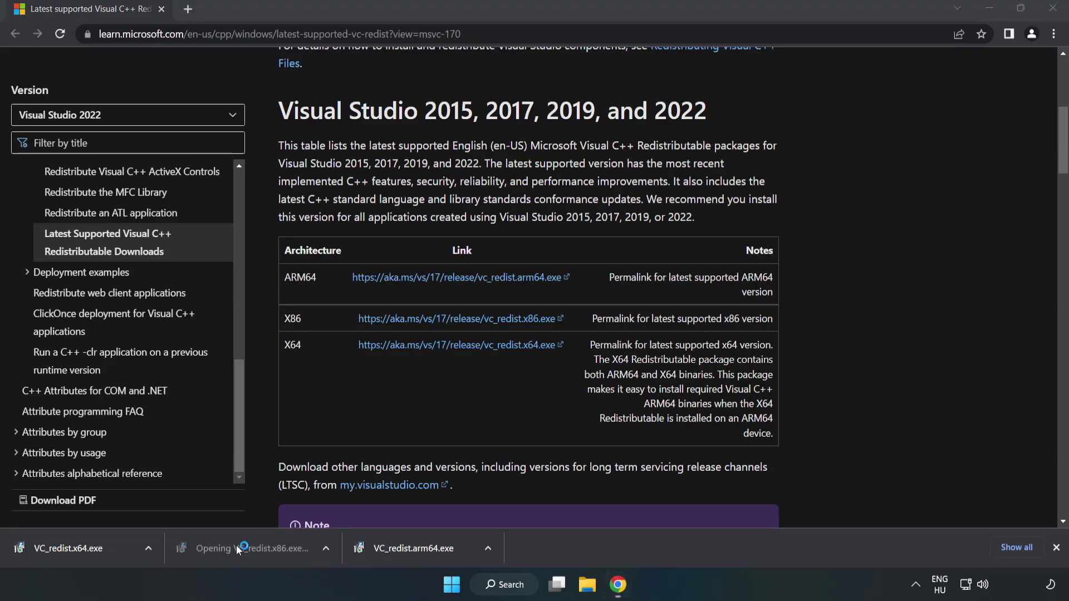
{"action": "left_click_drag", "start_coordinate": [683, 273], "coordinate": [684, 329]}
{"action": "left_click", "coordinate": [380, 347]}
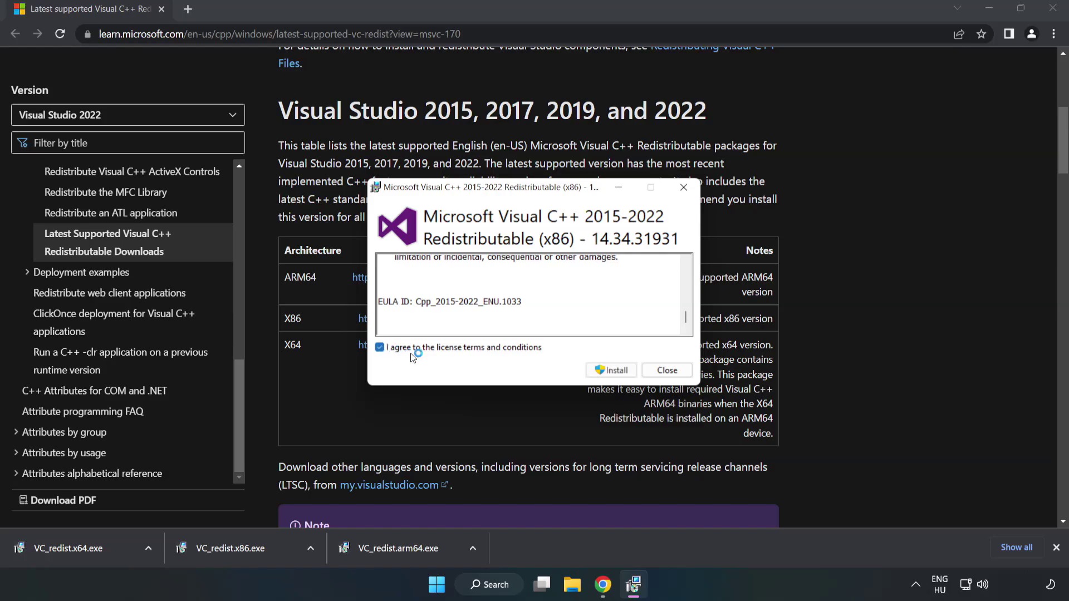
{"action": "left_click", "coordinate": [606, 371]}
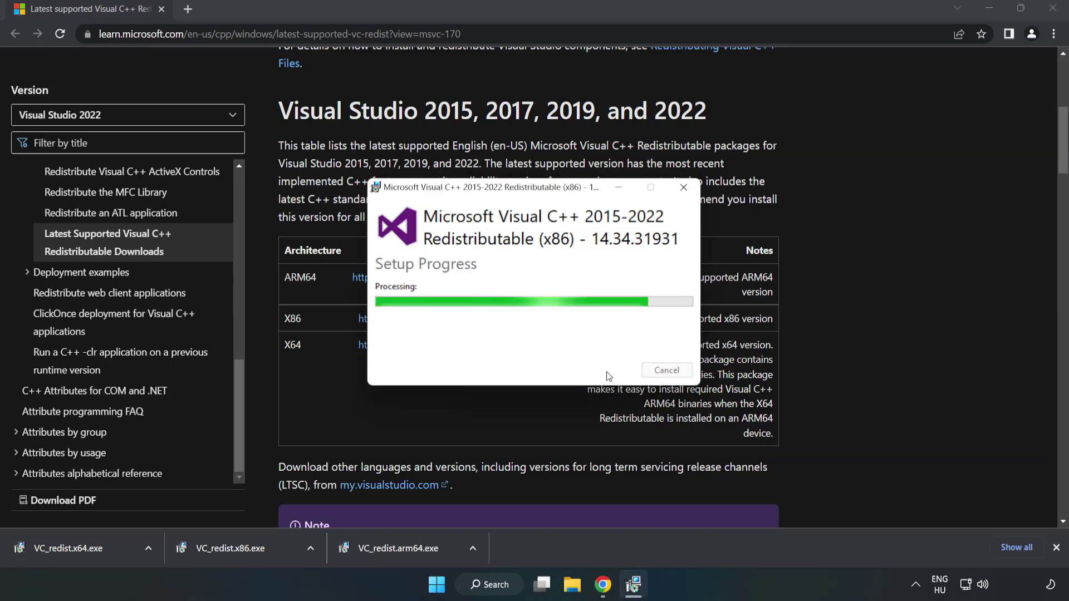
{"action": "left_click", "coordinate": [667, 370]}
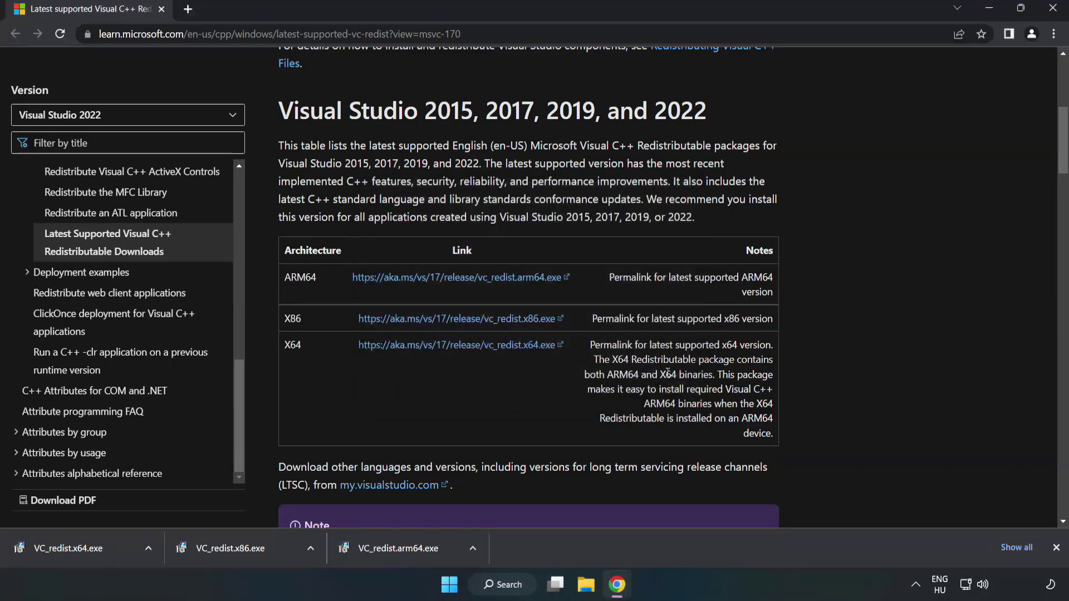
Install the x64 Visual C++ 2015-2022 Redistributable from VC_redist.x64.exe, then close Chrome.
{"action": "left_click", "coordinate": [58, 547]}
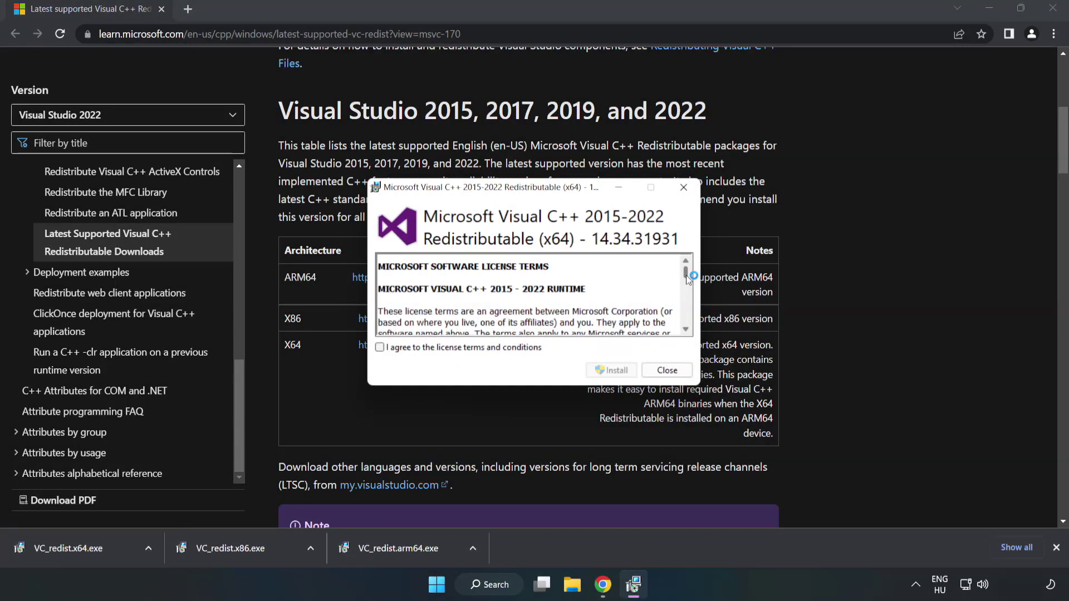
{"action": "left_click_drag", "start_coordinate": [685, 275], "coordinate": [687, 325]}
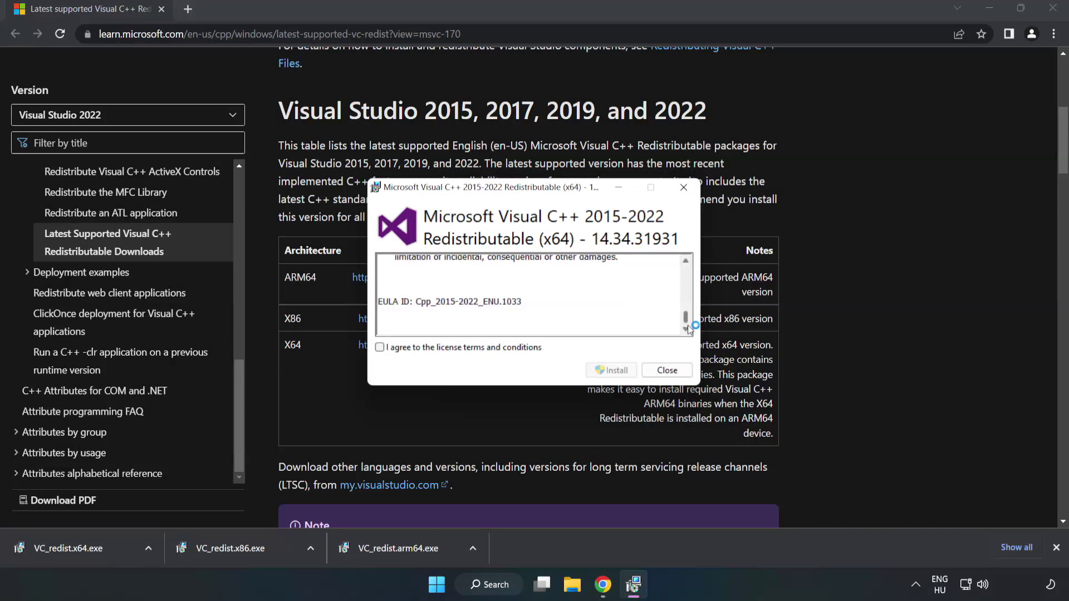
{"action": "left_click", "coordinate": [379, 347]}
{"action": "left_click", "coordinate": [610, 370]}
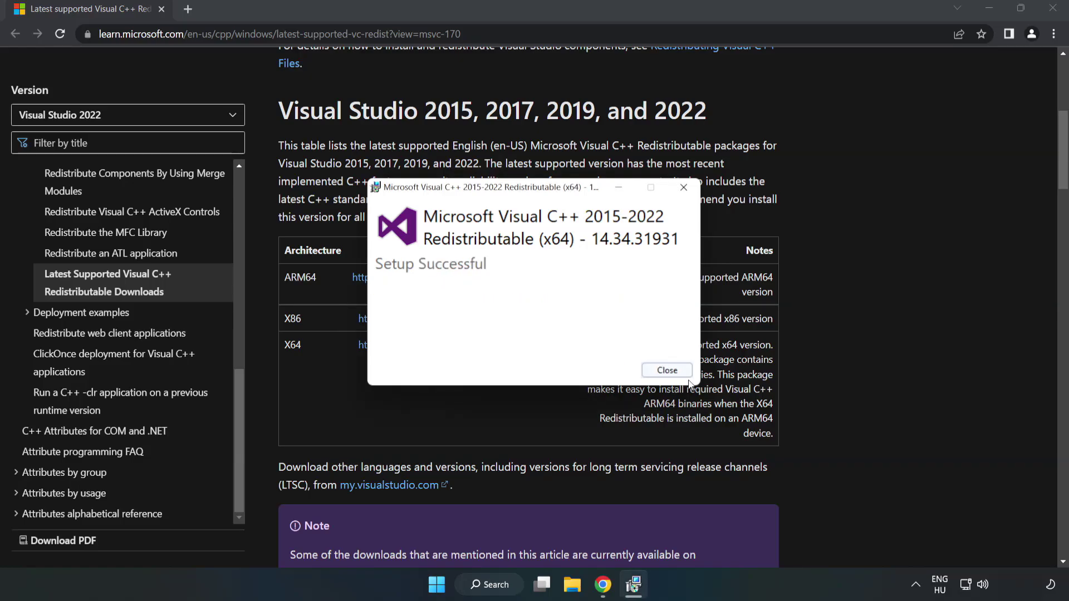
{"action": "left_click", "coordinate": [672, 376]}
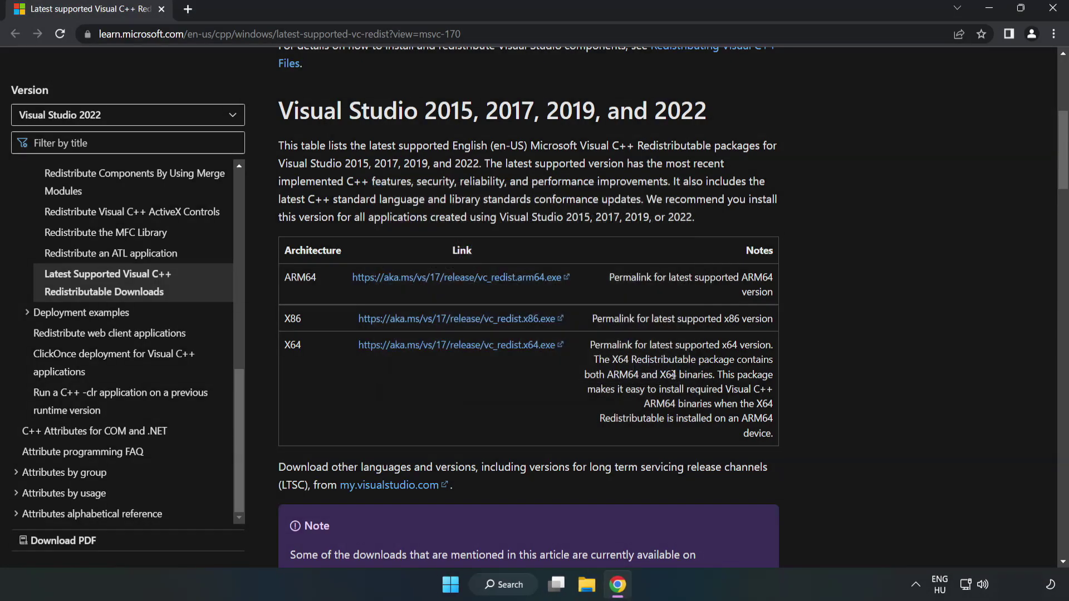
{"action": "left_click", "coordinate": [1053, 10]}
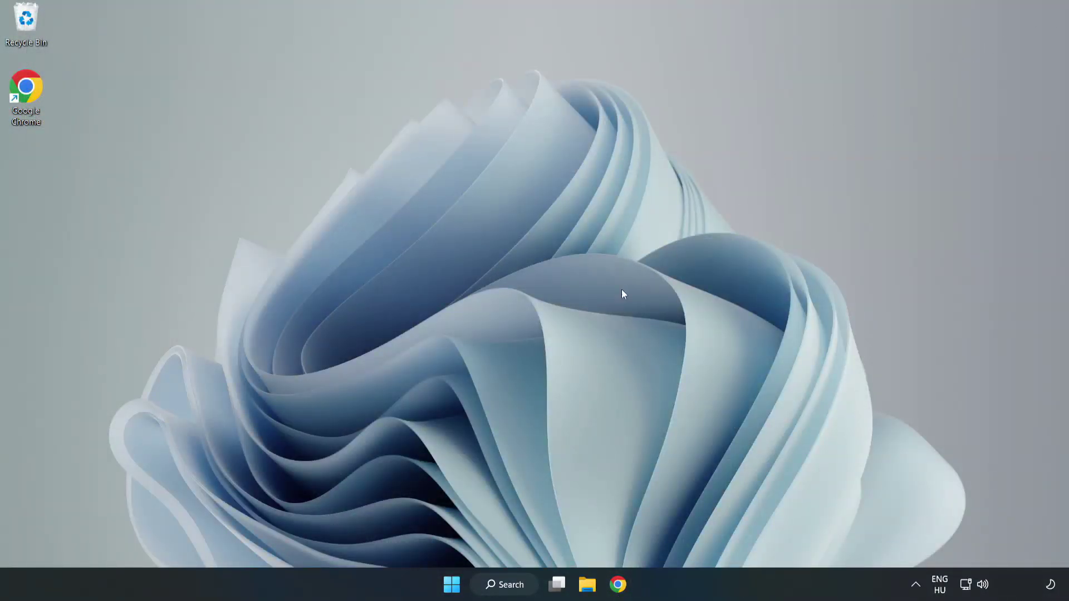
Search for cmd and launch Command Prompt as administrator, moving its window to the right.
{"action": "left_click", "coordinate": [516, 585]}
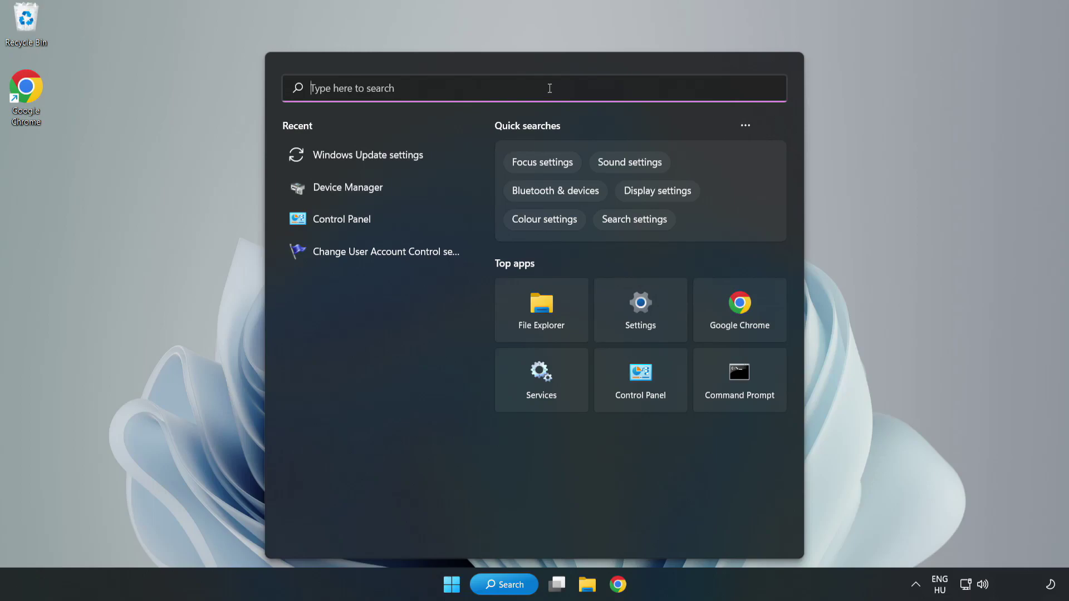
{"action": "type", "text": "cmd"}
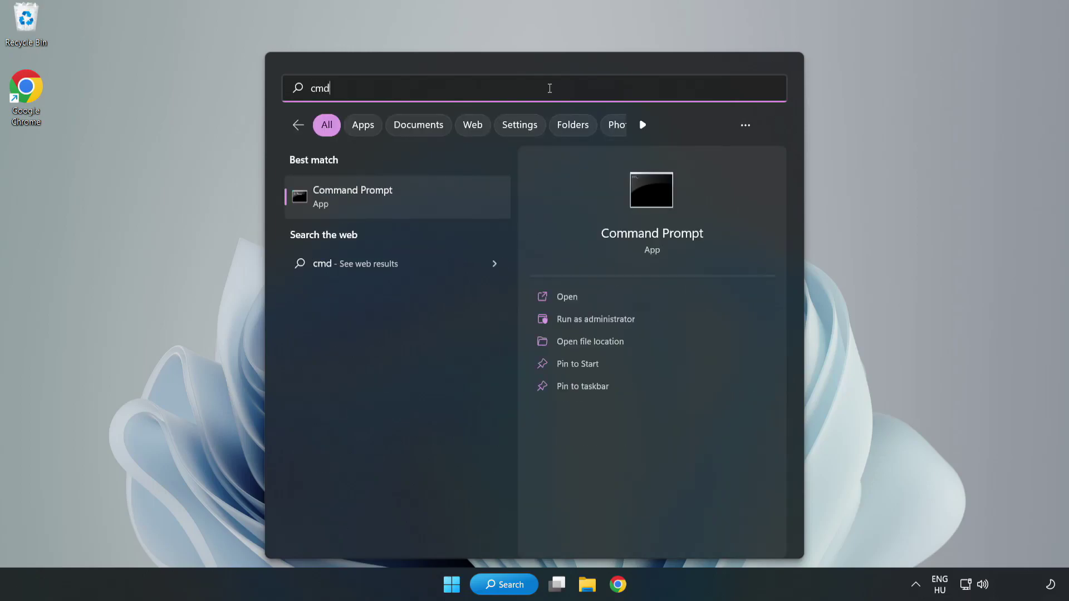
{"action": "left_click", "coordinate": [421, 203]}
{"action": "right_click", "coordinate": [421, 203]}
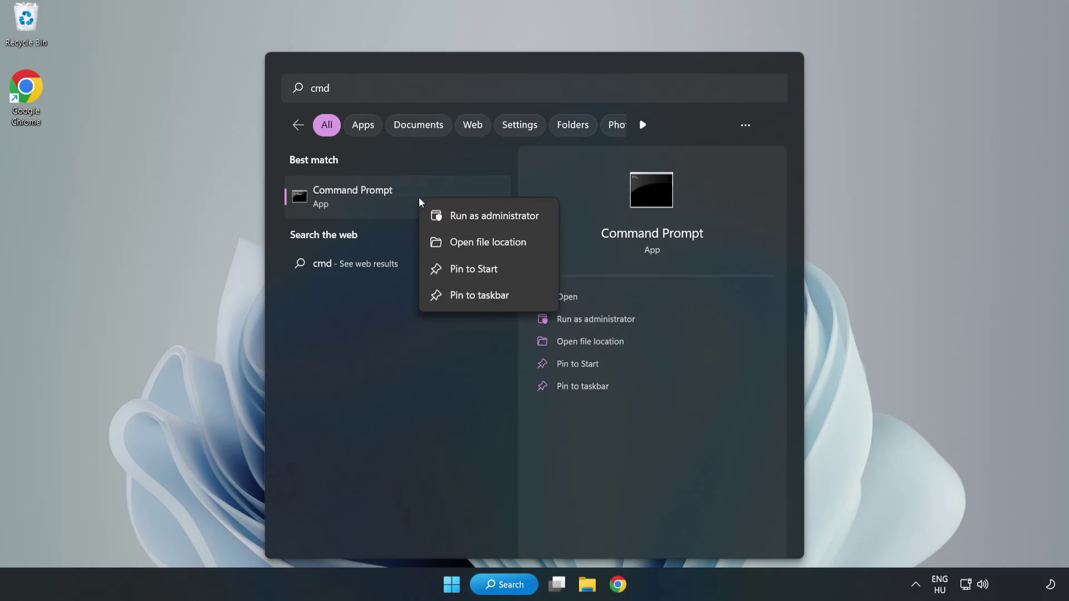
{"action": "left_click", "coordinate": [462, 217]}
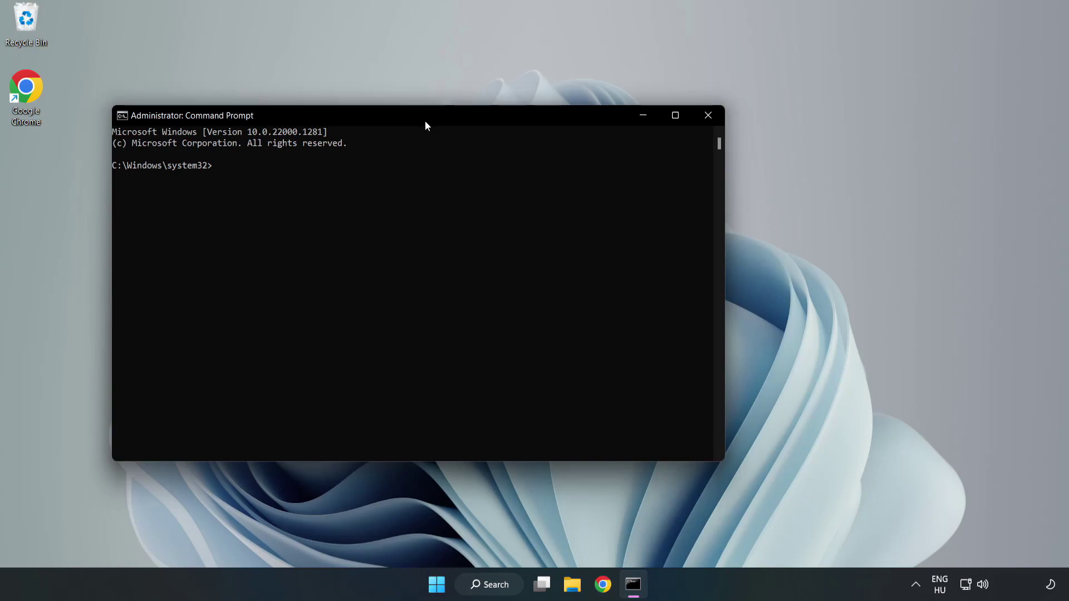
{"action": "left_click_drag", "start_coordinate": [425, 122], "coordinate": [544, 122]}
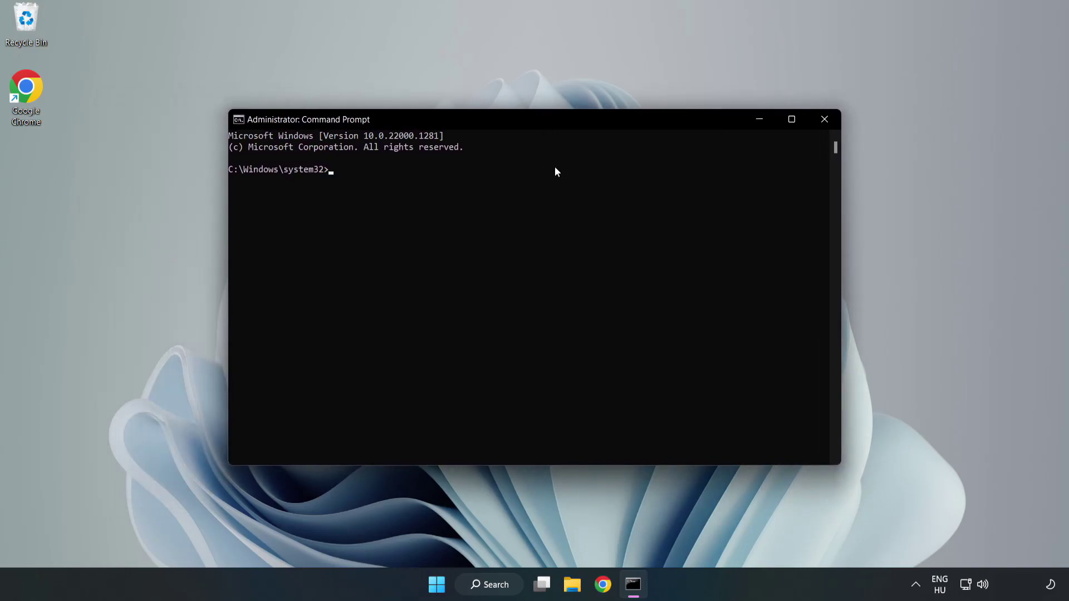
Run sfc /scannow, which reaches 100% verification with no integrity violations found.
{"action": "type", "text": "sfc "}
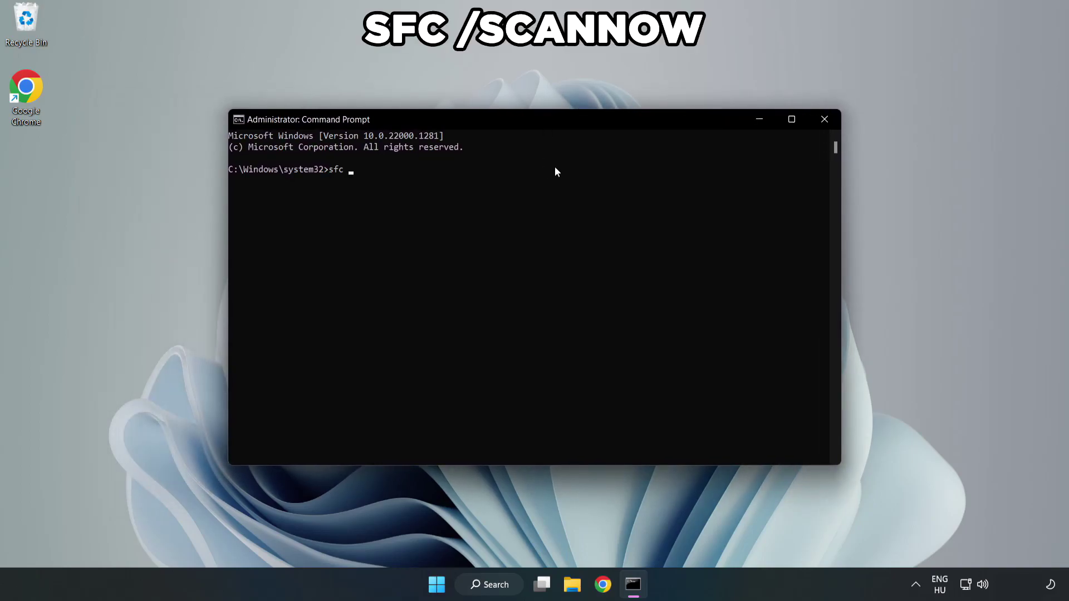
{"action": "type", "text": "/scannow"}
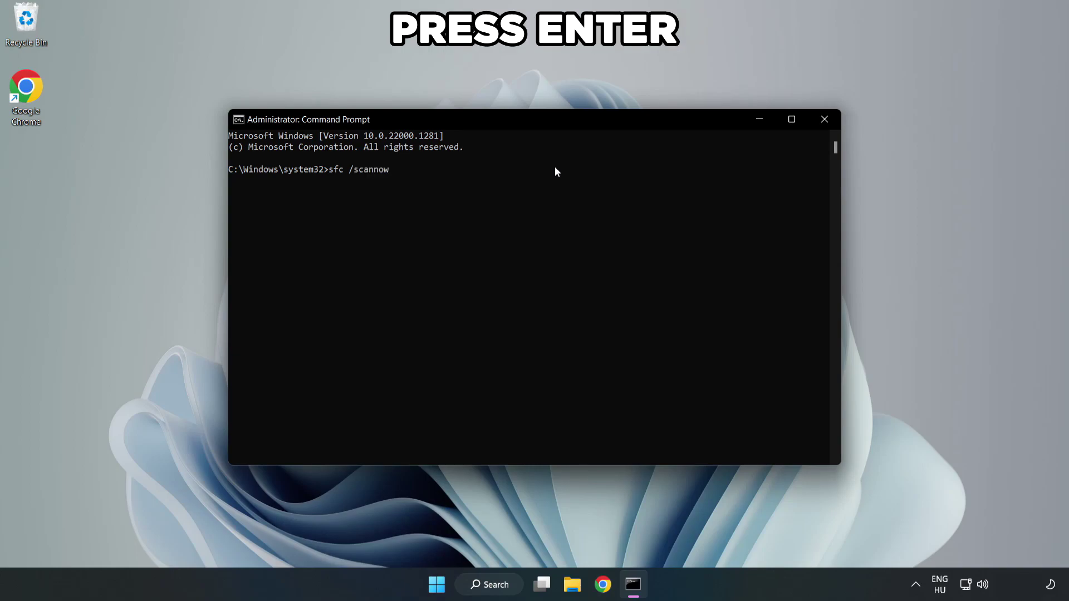
{"action": "key", "text": "Return"}
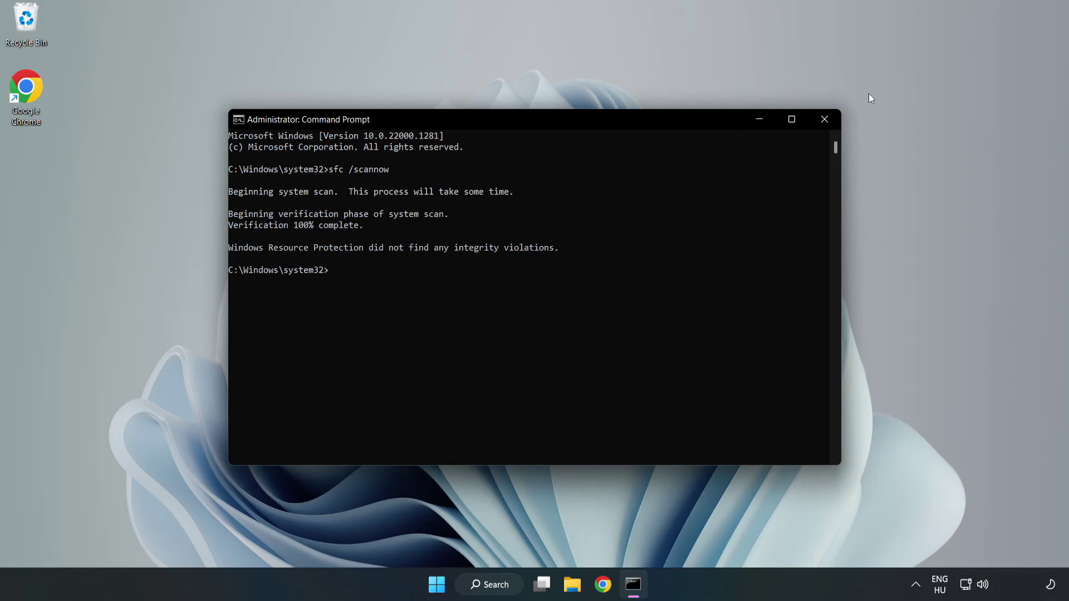
Close Command Prompt and bring up the Start menu power options, including Restart.
{"action": "left_click", "coordinate": [823, 125]}
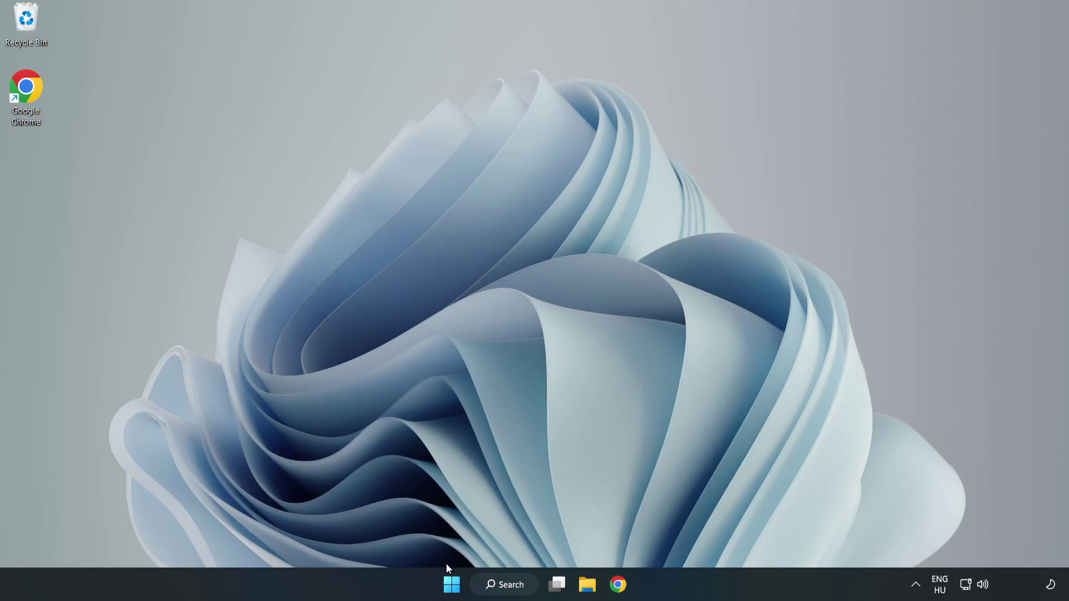
{"action": "left_click", "coordinate": [452, 584]}
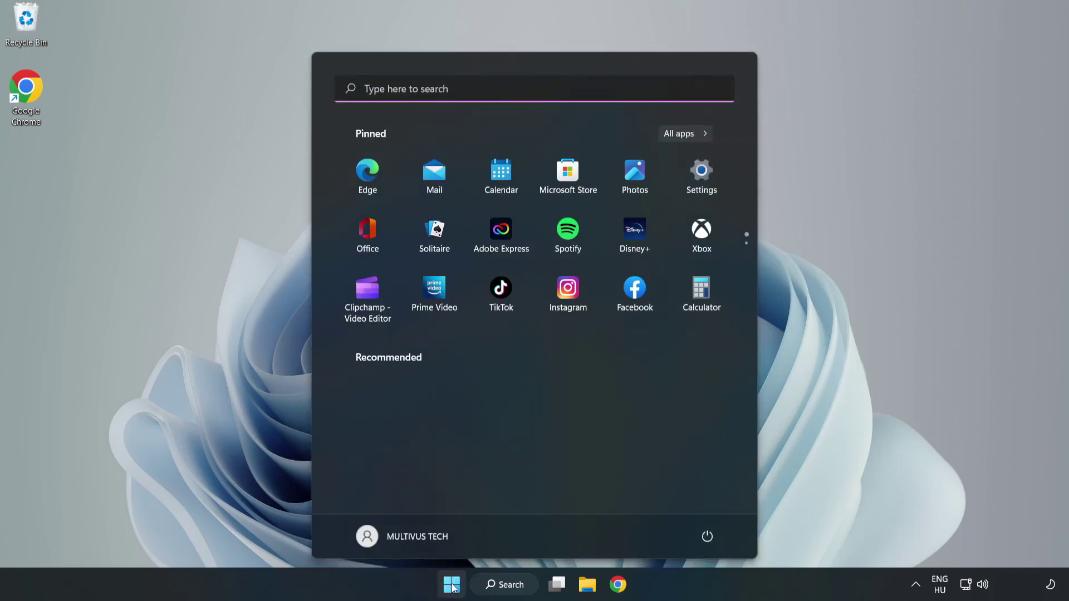
{"action": "left_click", "coordinate": [711, 536]}
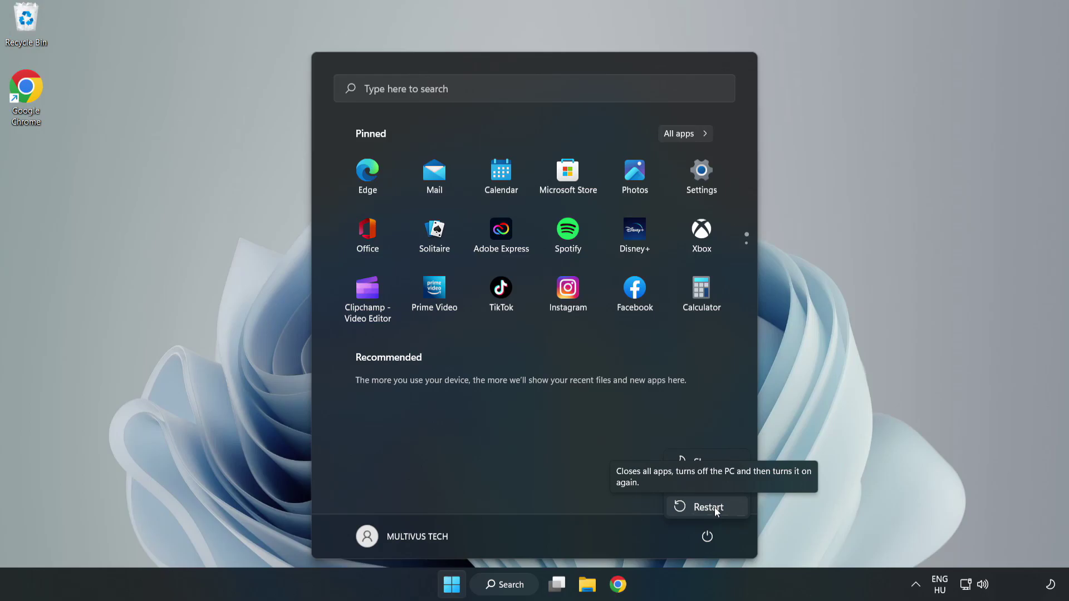